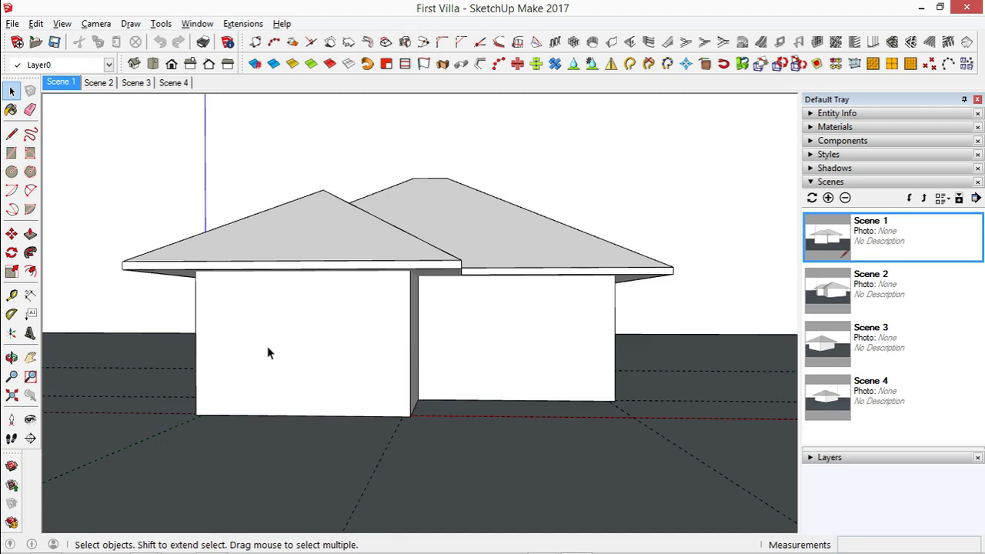
Place vertical guides 450 mm from the wall's left edge and 800 mm beyond that
scroll(290, 355, "up", 3)
scroll(290, 355, "up", 2)
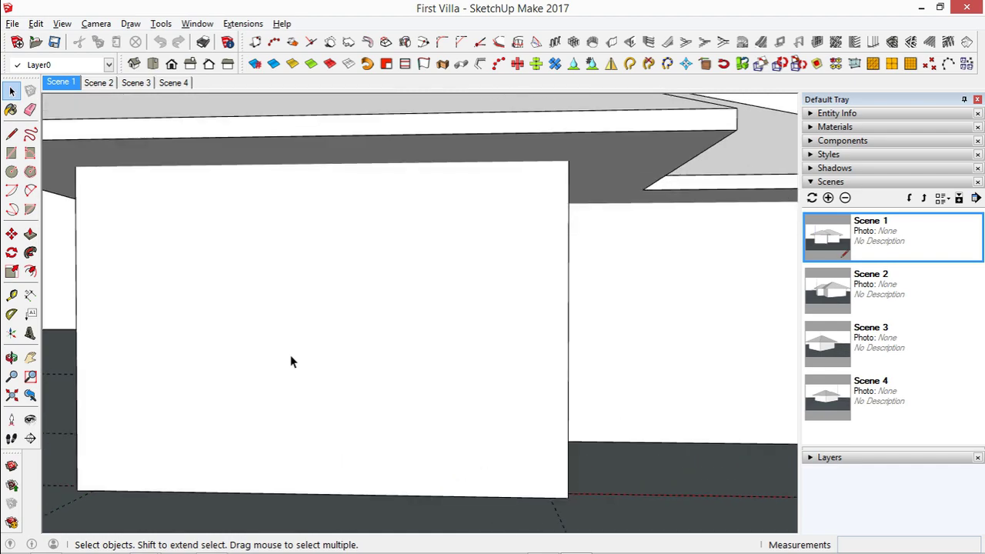
key("t")
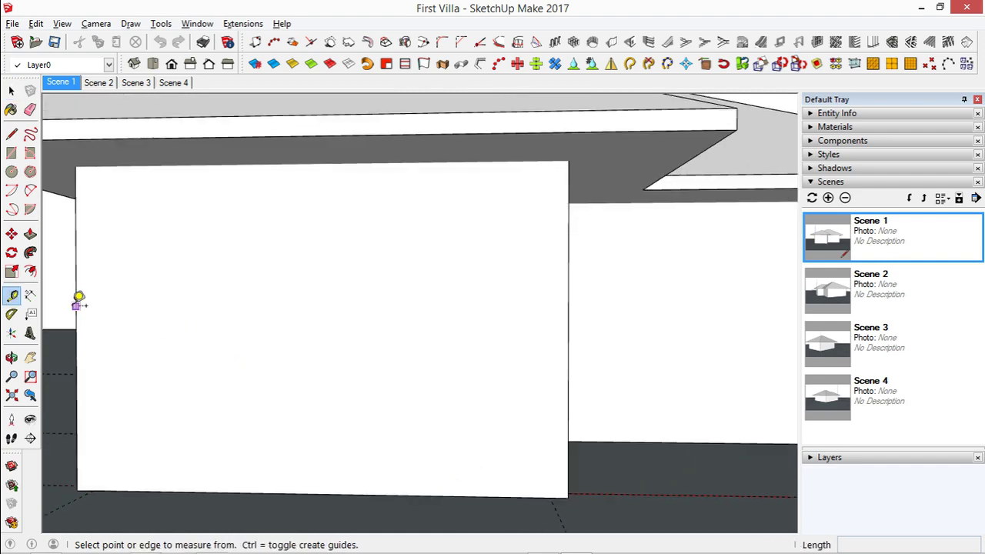
left_click(76, 307)
type("450")
key("Return")
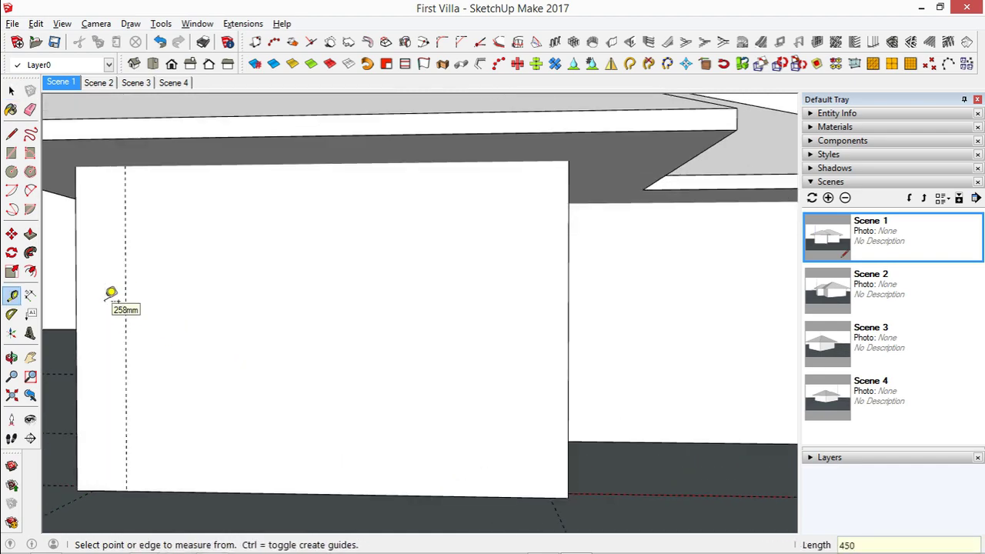
left_click(125, 287)
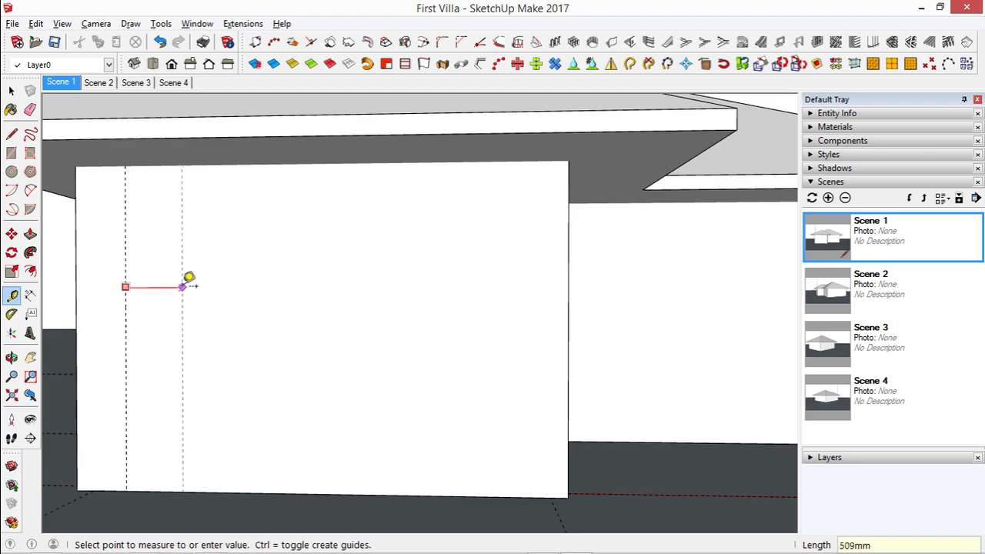
type("800")
key("Return")
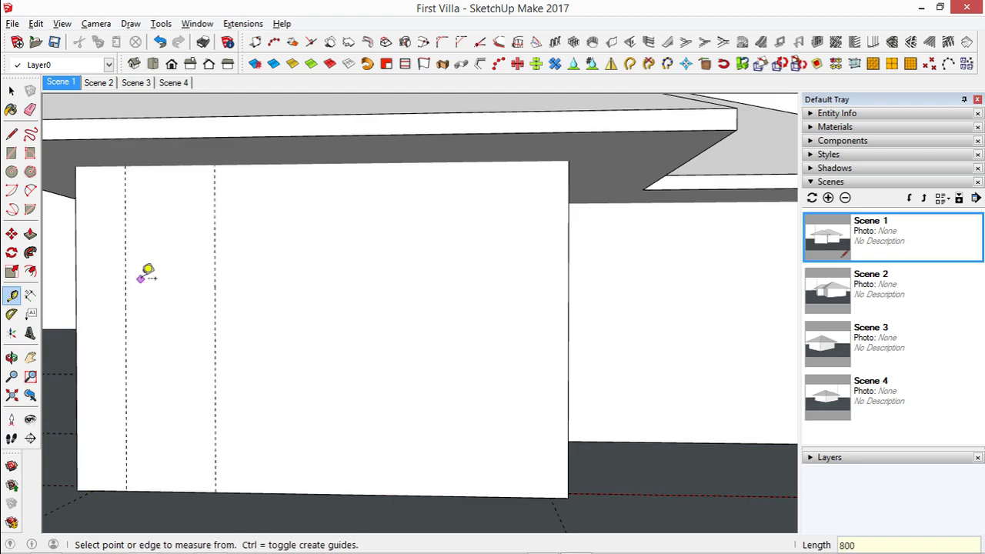
Add two more vertical guides, 1200 mm and then 800 mm further along
left_click(215, 287)
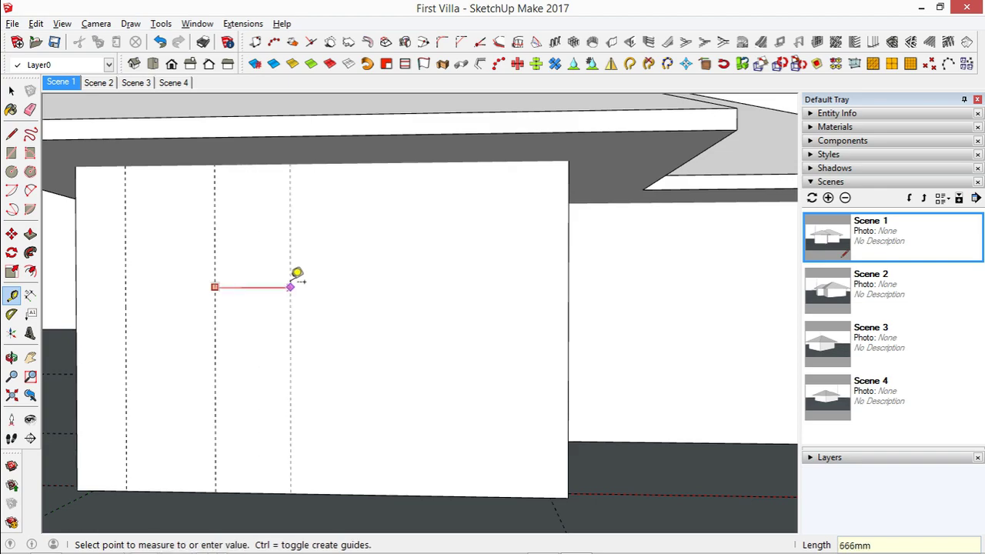
type("1200")
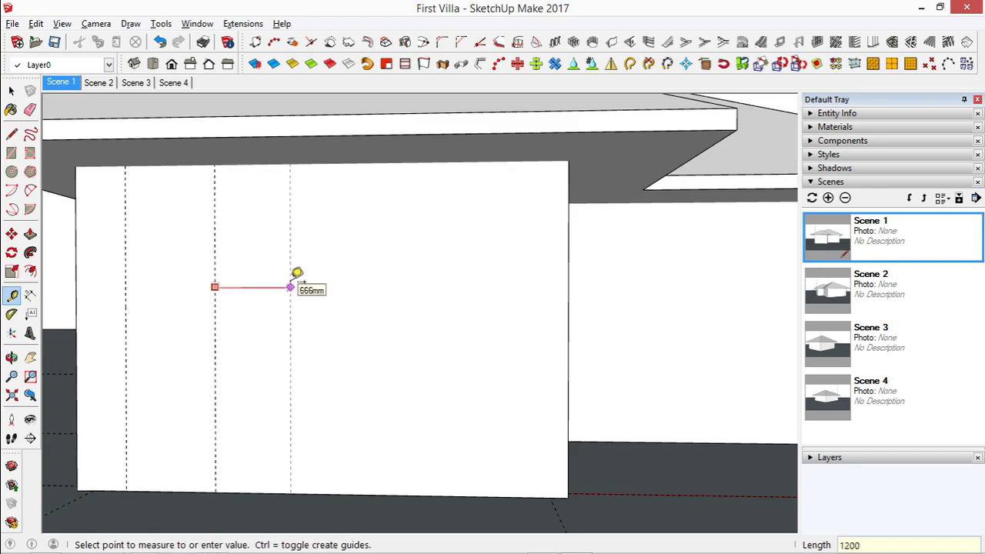
key("Return")
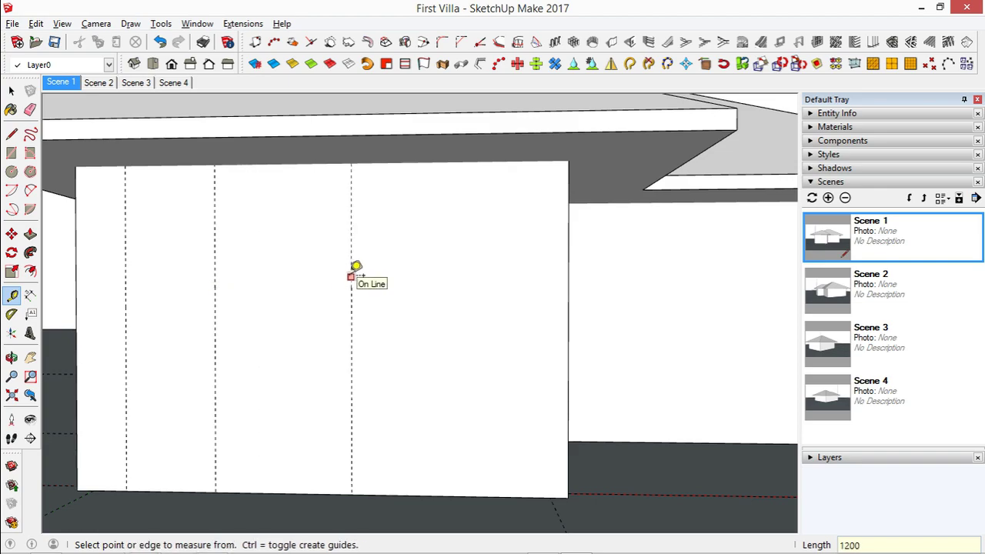
left_click(352, 276)
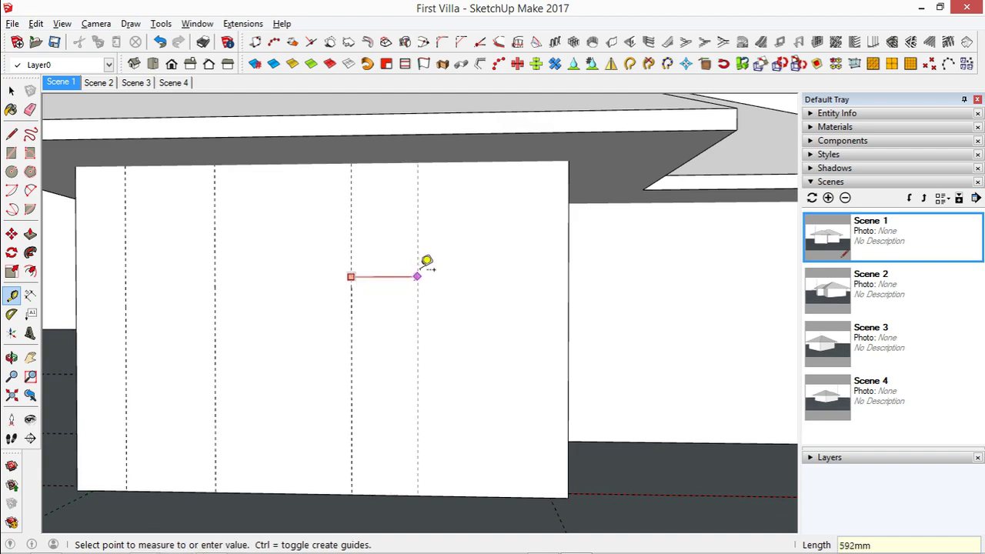
type("800")
key("Return")
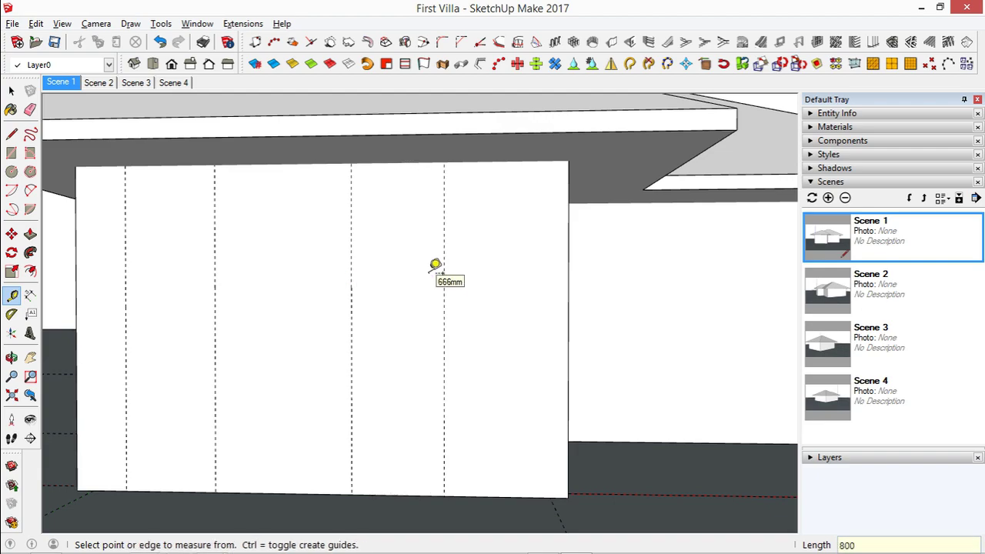
Check the remaining distance to the wall's end and add a horizontal guide 1100 mm up
left_click(444, 267)
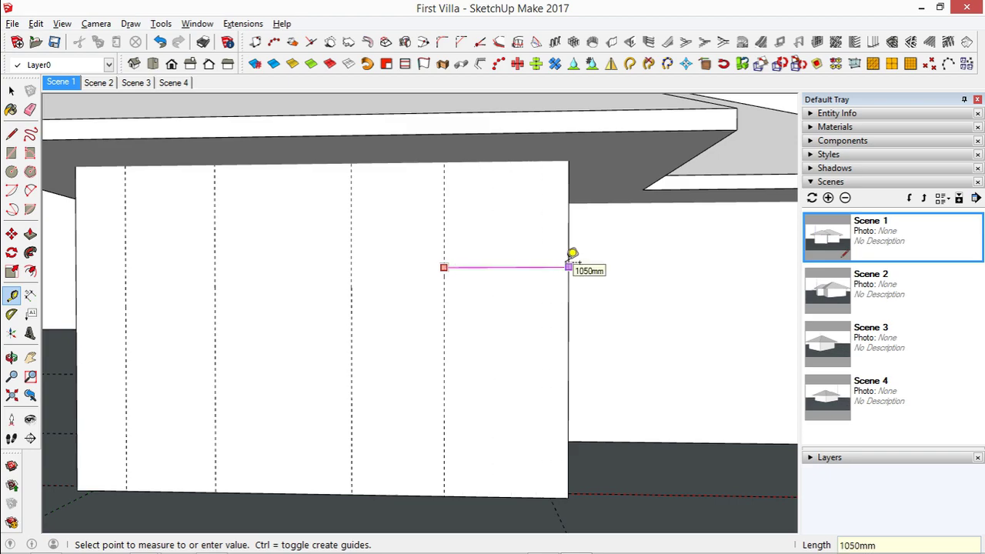
left_click(570, 267)
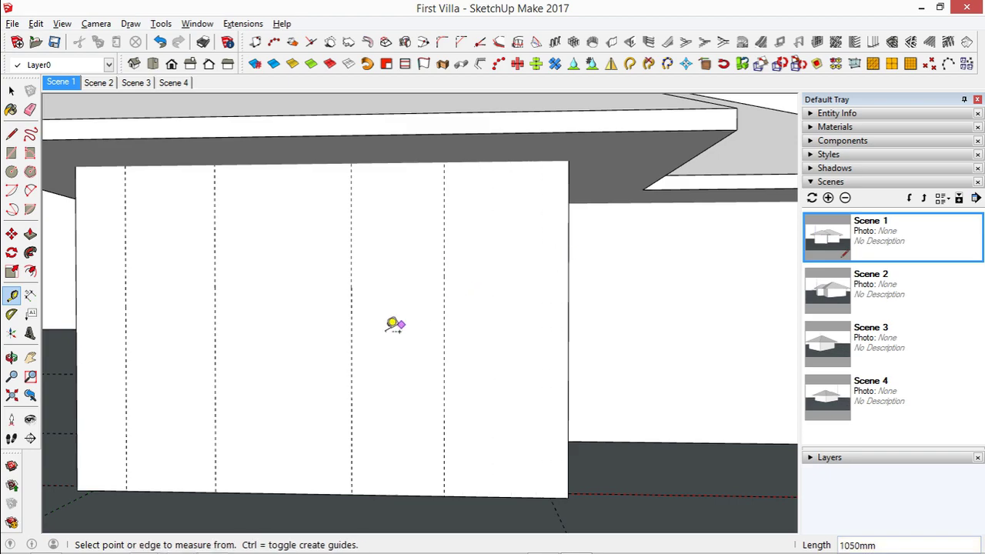
left_click(292, 493)
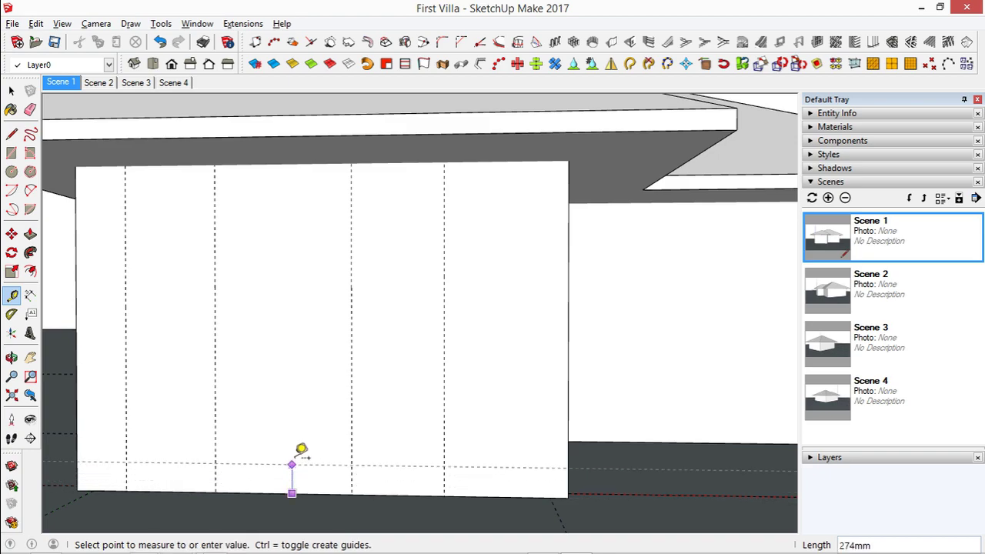
type("1100")
key("Return")
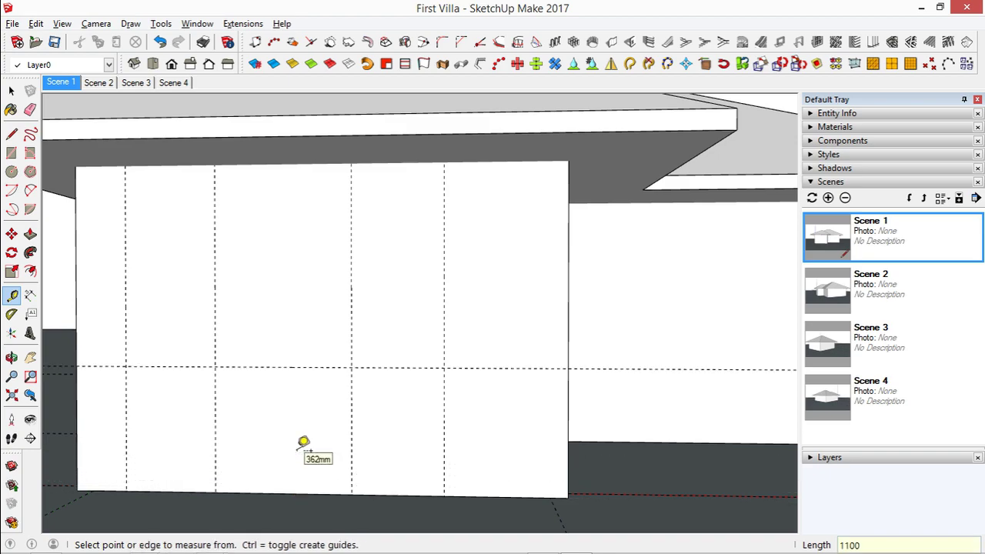
key("space")
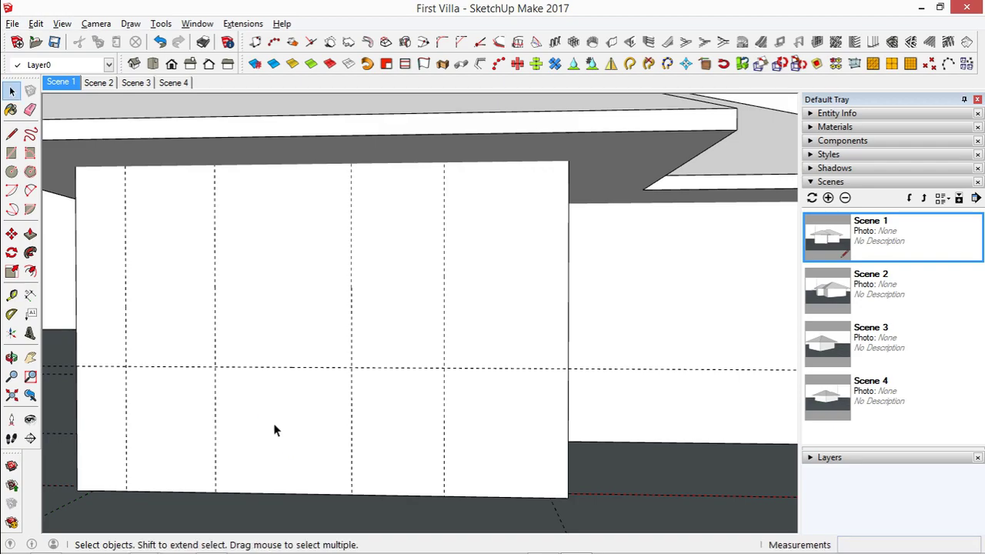
Cut two 800 mm-wide window openings at the left and right guide intersections
left_click(629, 42)
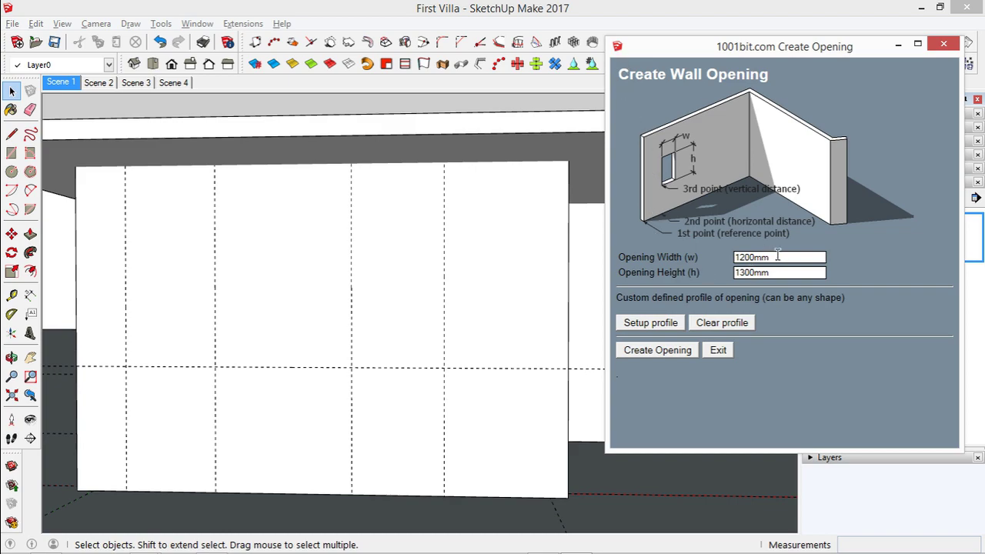
double_click(778, 257)
type("800")
key("Tab")
type("130")
left_click(677, 352)
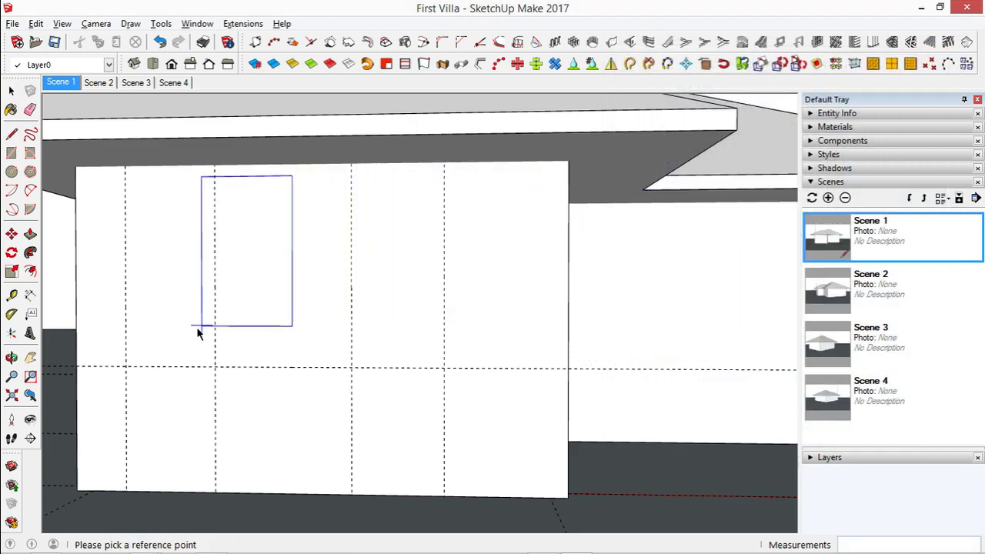
left_click(125, 370)
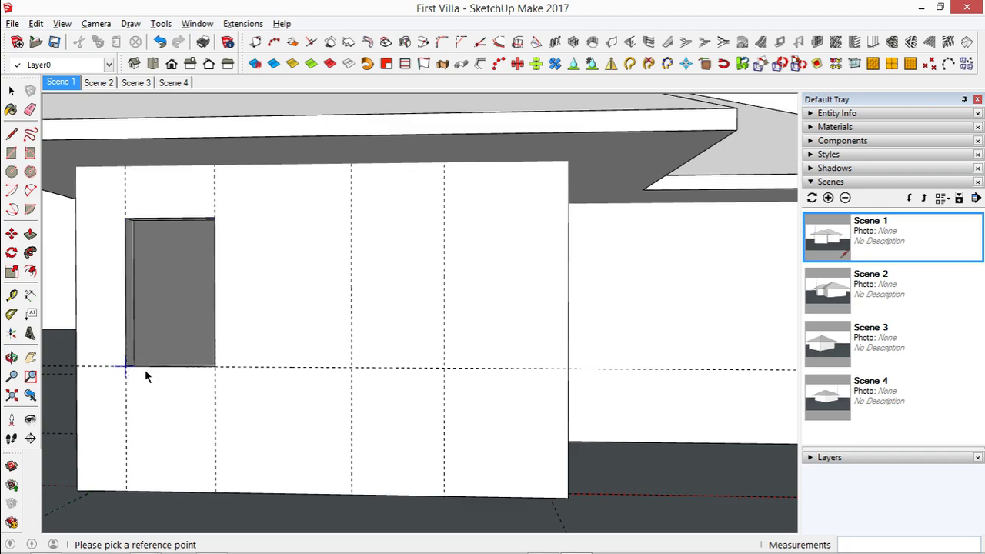
left_click(351, 369)
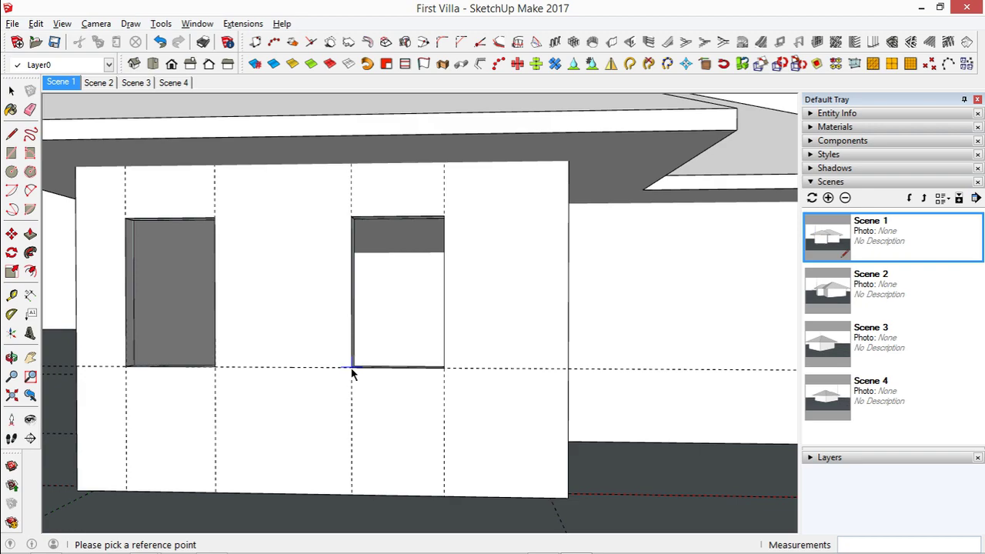
key("space")
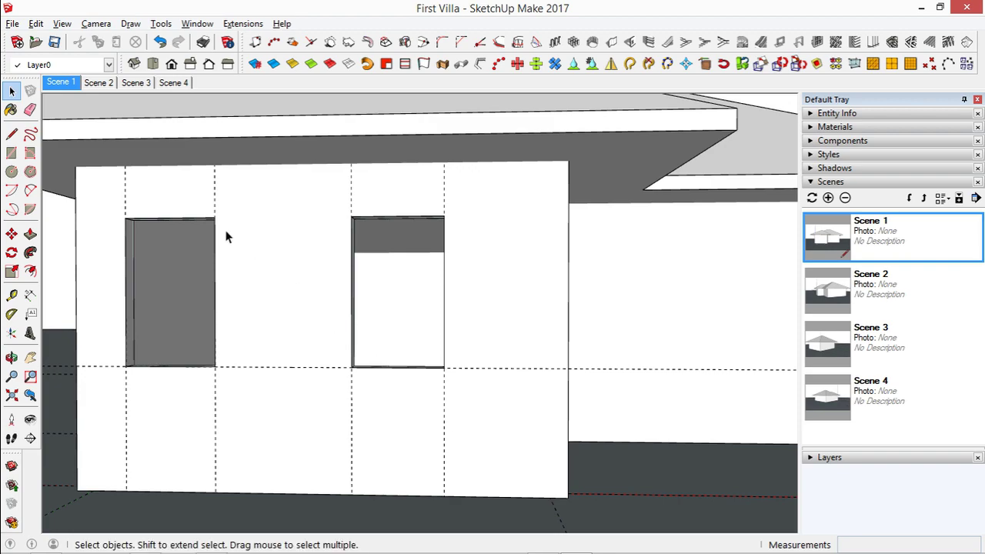
Delete all guide lines and pan and orbit the view to face the side wall
left_click(39, 25)
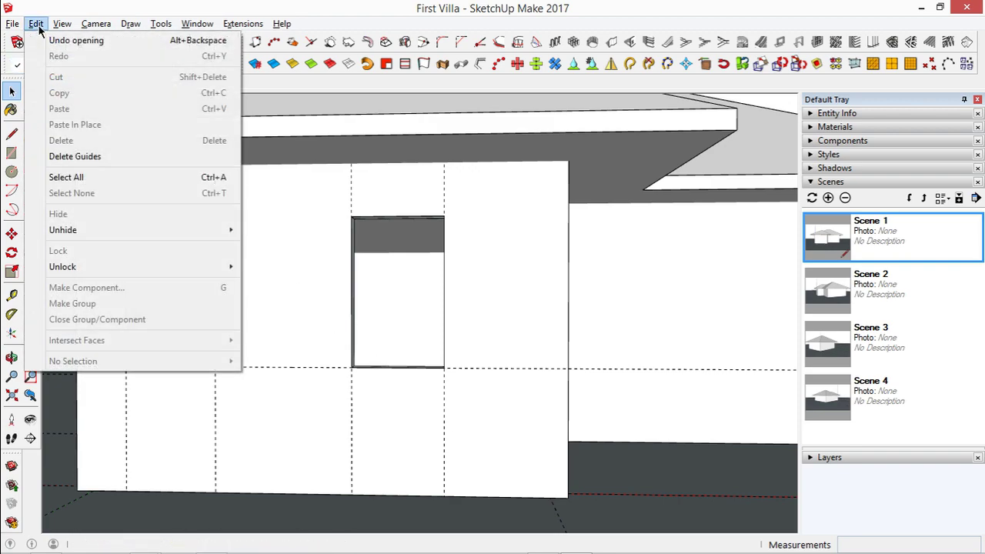
left_click(116, 154)
key("h")
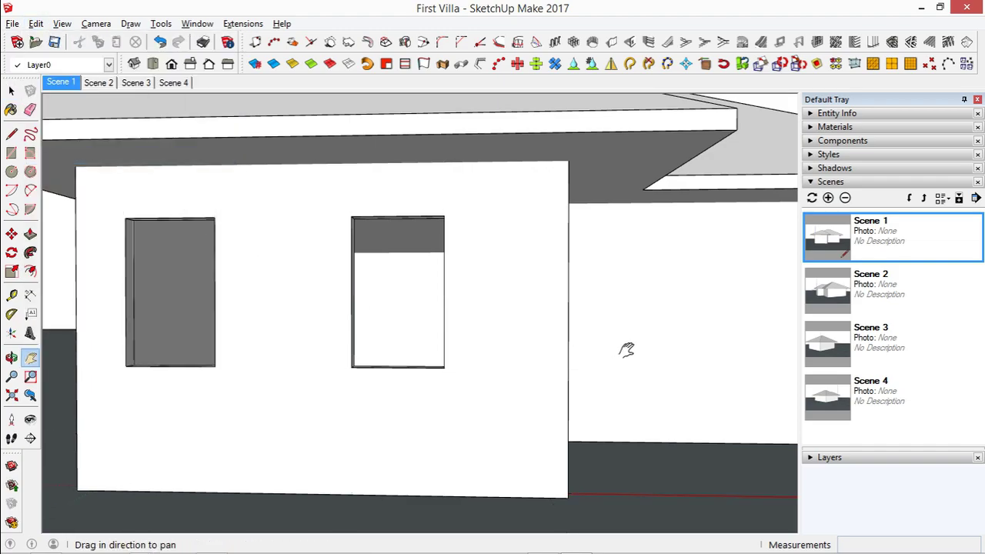
left_click_drag(626, 347, 382, 359)
mouse_move(381, 359)
middle_mouse_down()
mouse_move(408, 356)
mouse_move(228, 365)
middle_mouse_up()
Add horizontal guides 200 mm and 1100 mm above the wall's base
scroll(232, 369, "up", 1)
key("t")
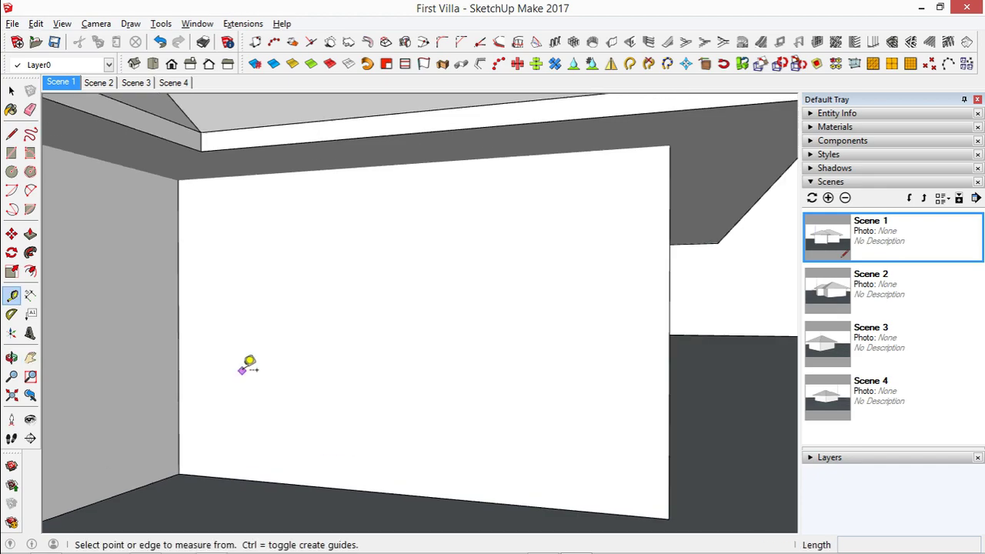
left_click(266, 468)
type("200")
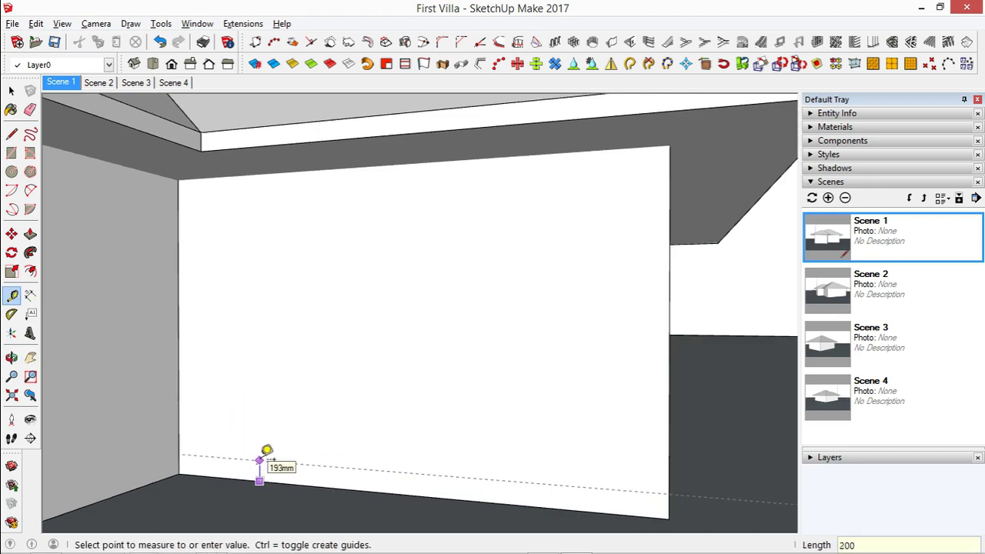
key("Return")
left_click(283, 483)
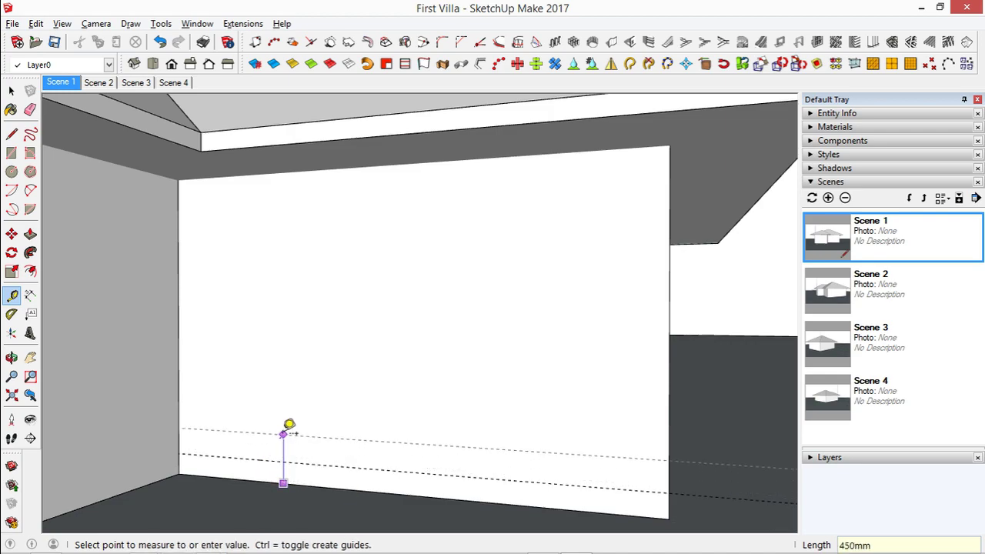
type("1100")
key("Return")
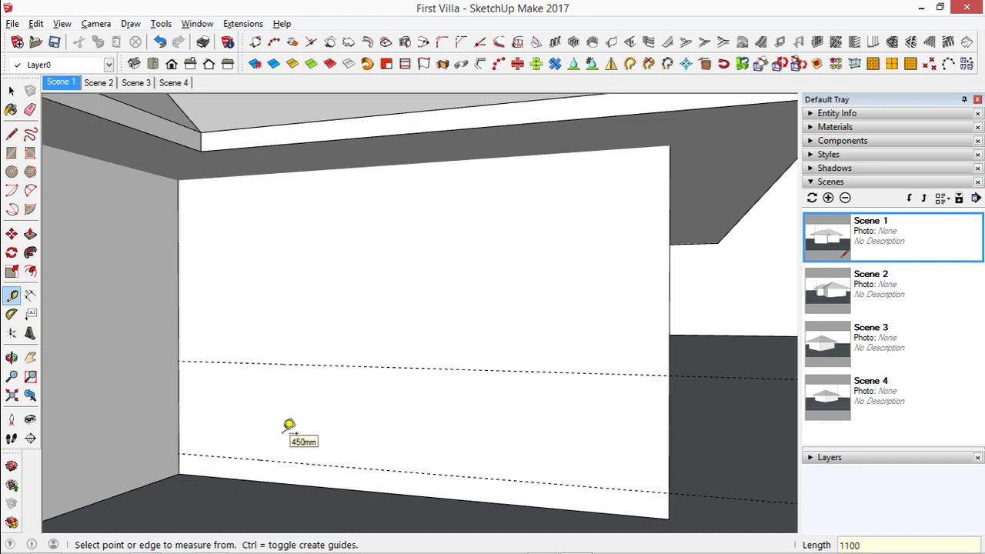
Add vertical guides 800 mm from the left edge, then 900 mm and 1100 mm further along
left_click(178, 320)
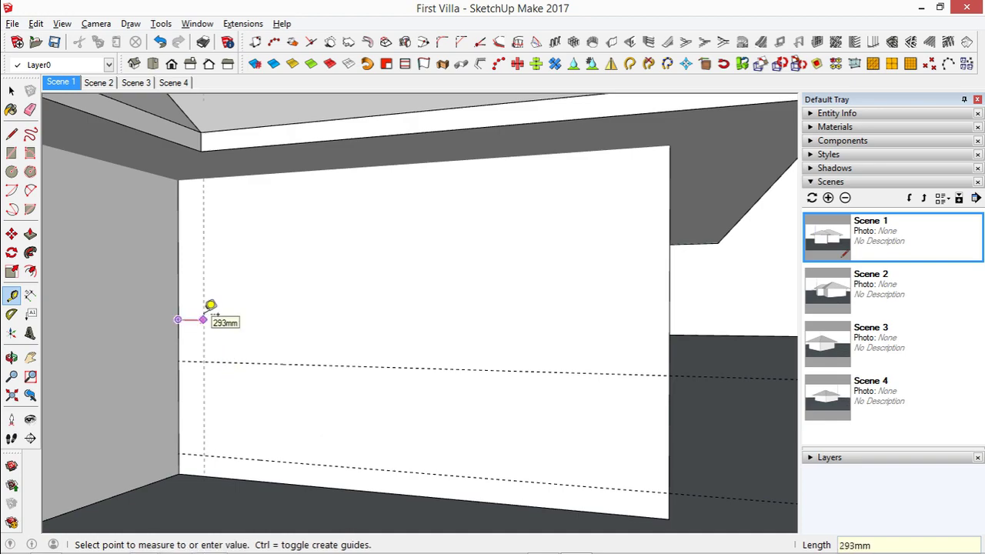
type("800")
key("Return")
left_click(250, 289)
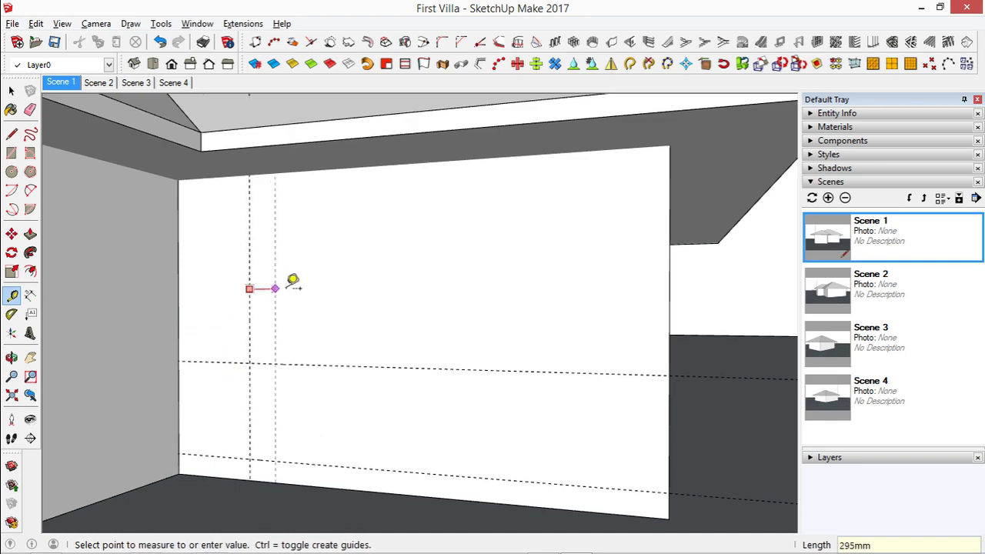
type("900")
key("Return")
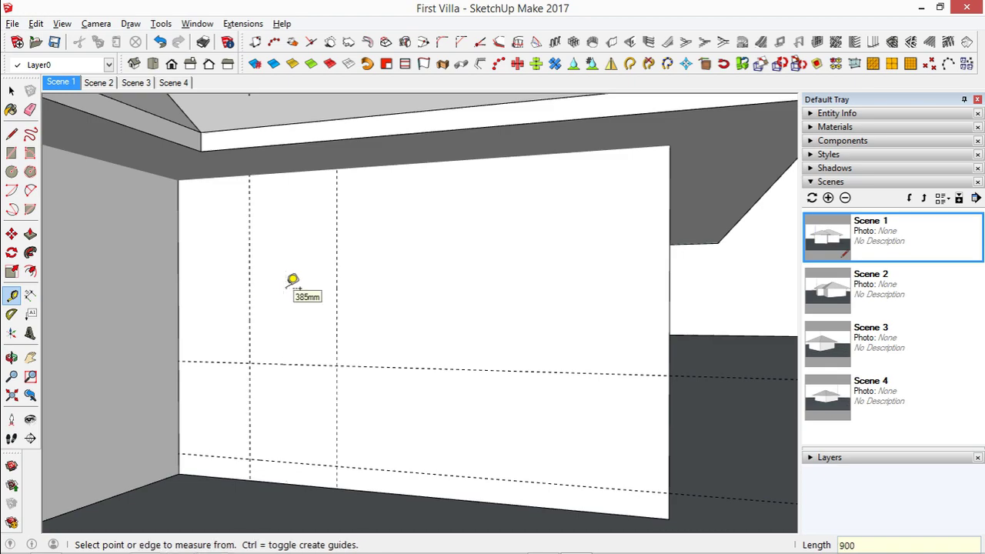
left_click(336, 292)
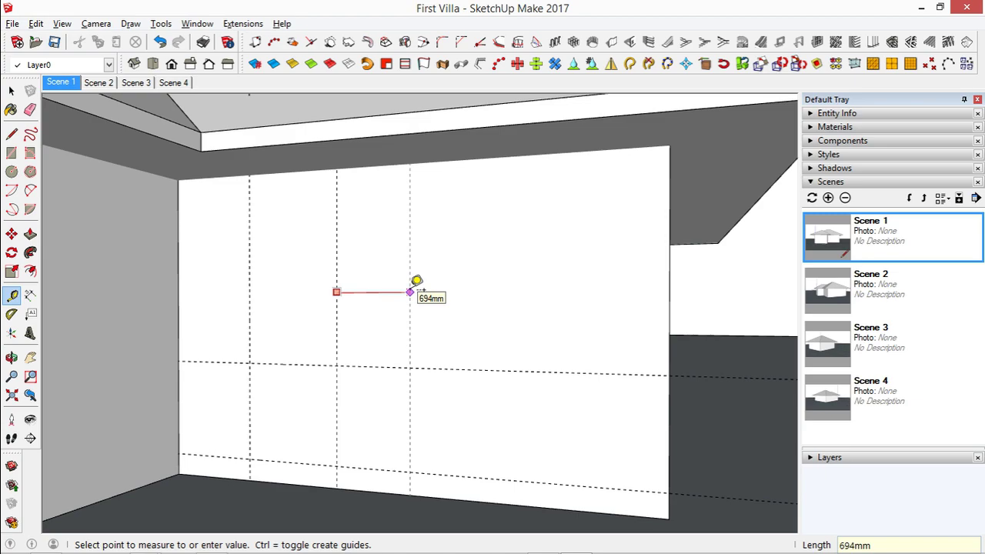
type("1100")
key("Return")
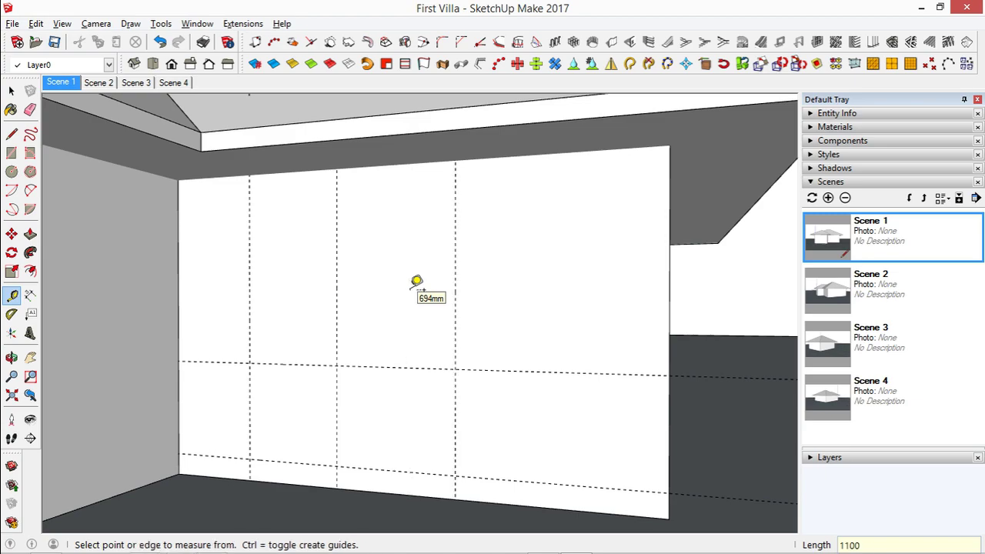
key("space")
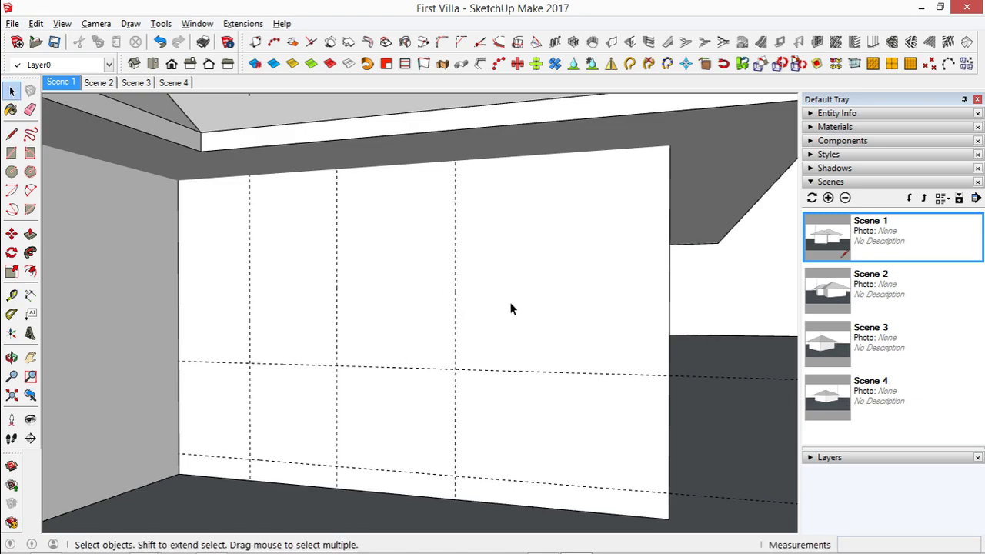
Cut a 900 × 2200 mm door opening at the lower guide intersection
left_click(629, 42)
double_click(774, 254)
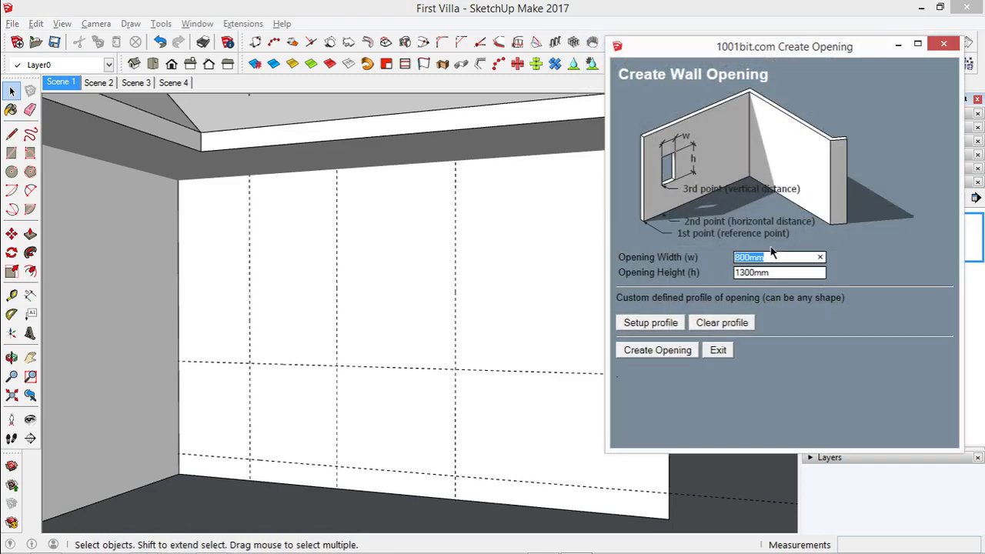
type("900")
key("Tab")
type("2")
left_click(670, 352)
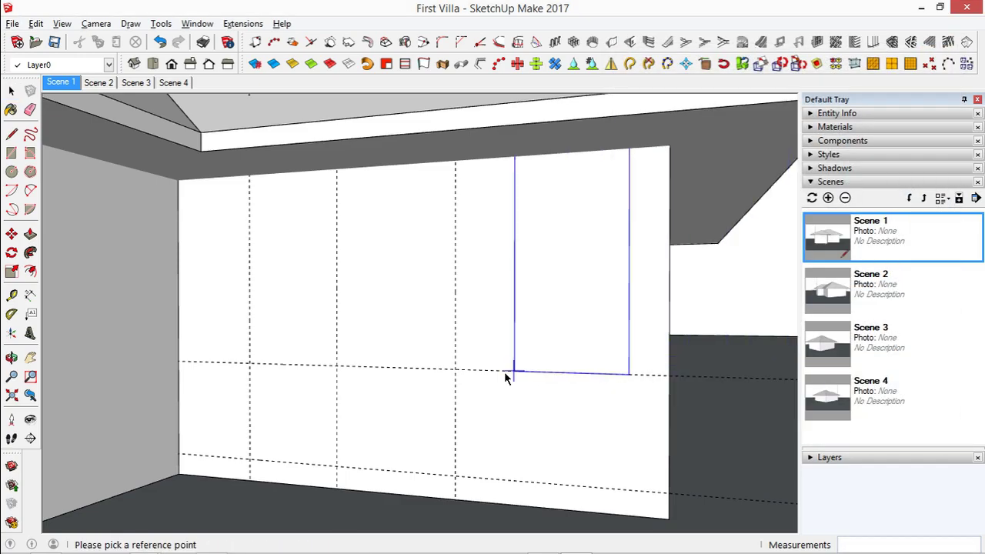
left_click(251, 460)
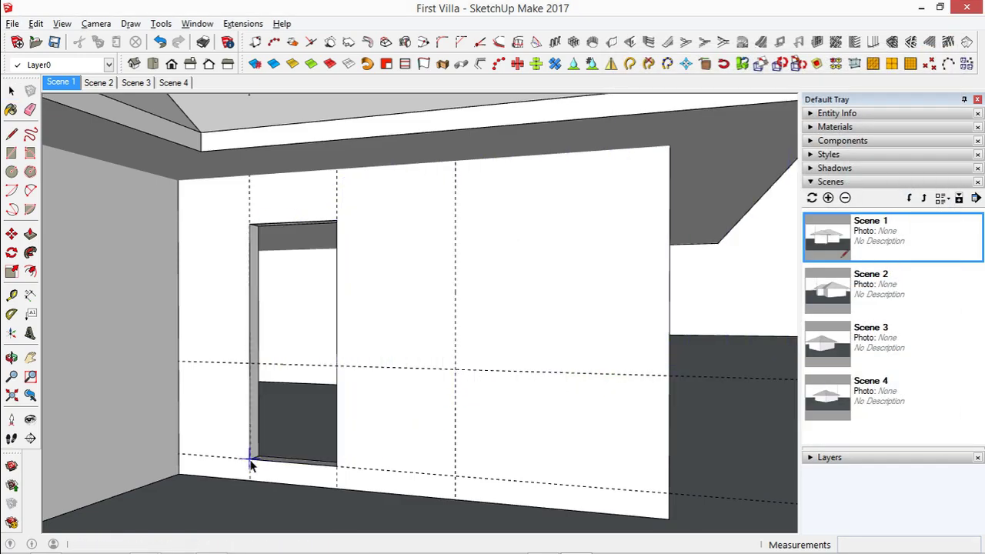
Set the wall opening size to 1200 × 1300 mm for a window
left_click(629, 41)
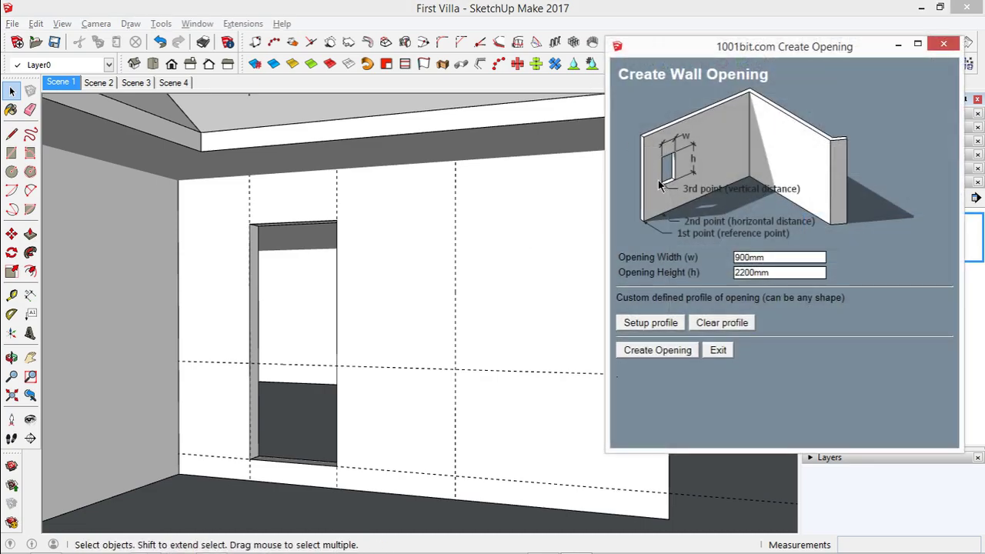
double_click(771, 258)
type("1200")
key("Tab")
type("1300")
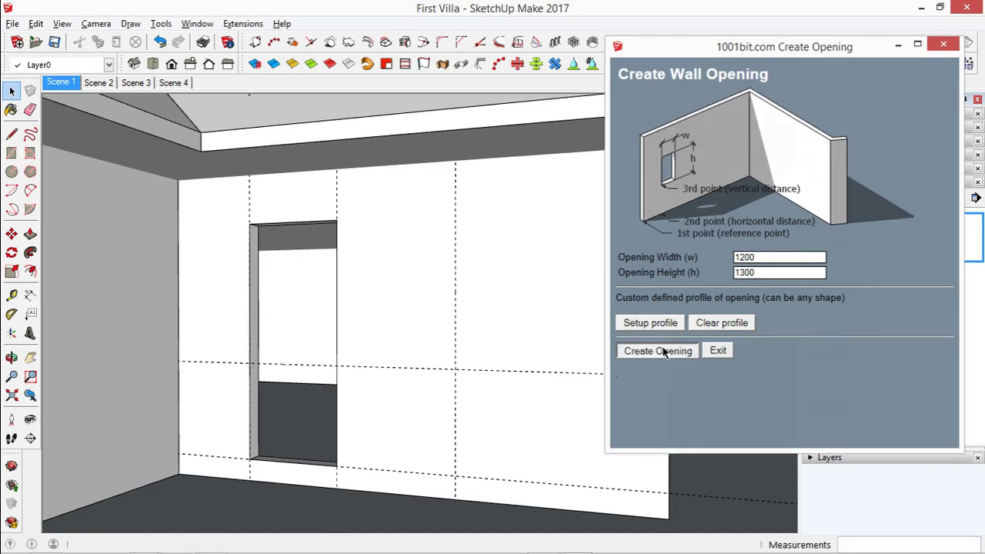
left_click(656, 351)
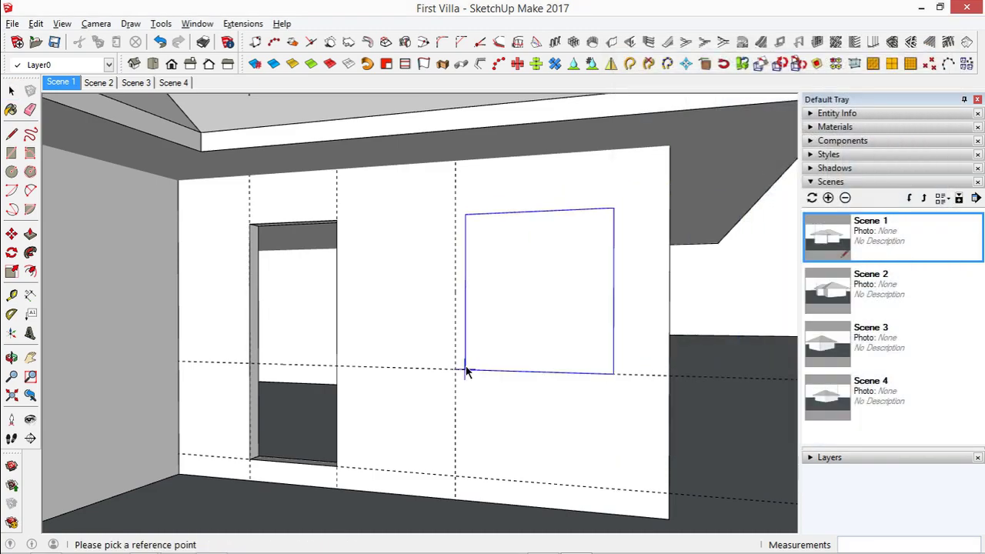
Cut the 1200 × 1300 mm window at the guide intersection, then orbit to the next wall
left_click(508, 371)
mouse_move(676, 362)
middle_mouse_down()
mouse_move(638, 354)
mouse_move(358, 358)
middle_mouse_up()
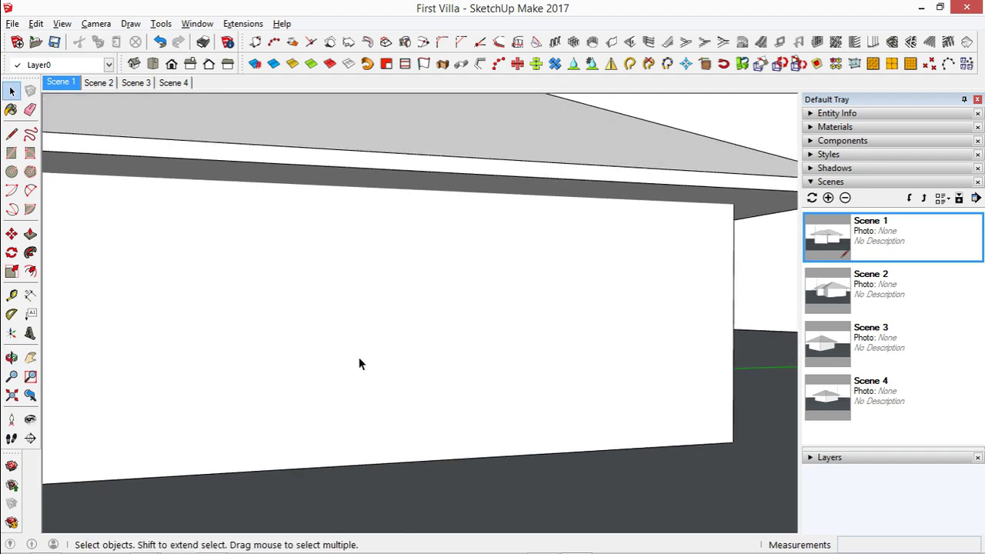
key("h")
left_click_drag(295, 357, 341, 357)
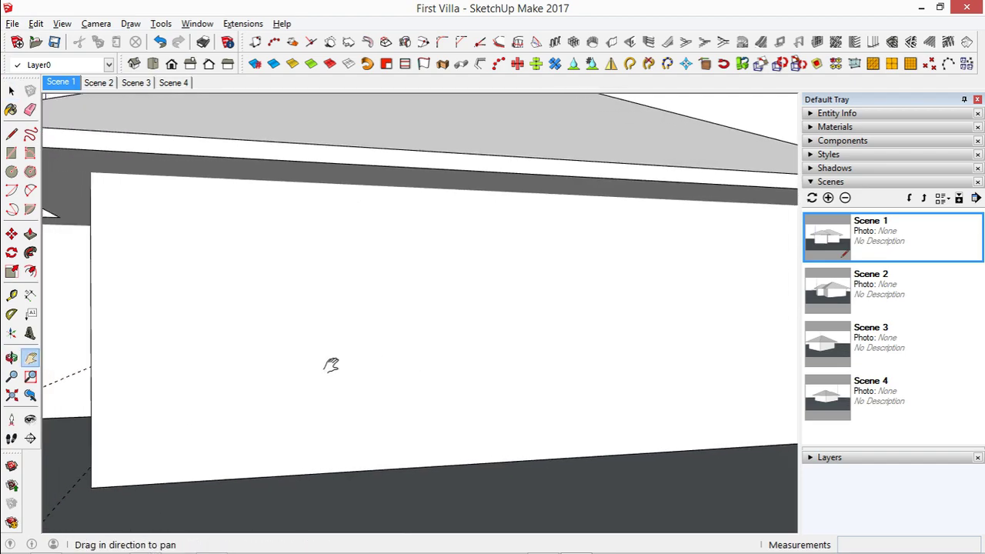
Add a horizontal guide 1100 mm up and a vertical guide 650 mm from the left edge
key("t")
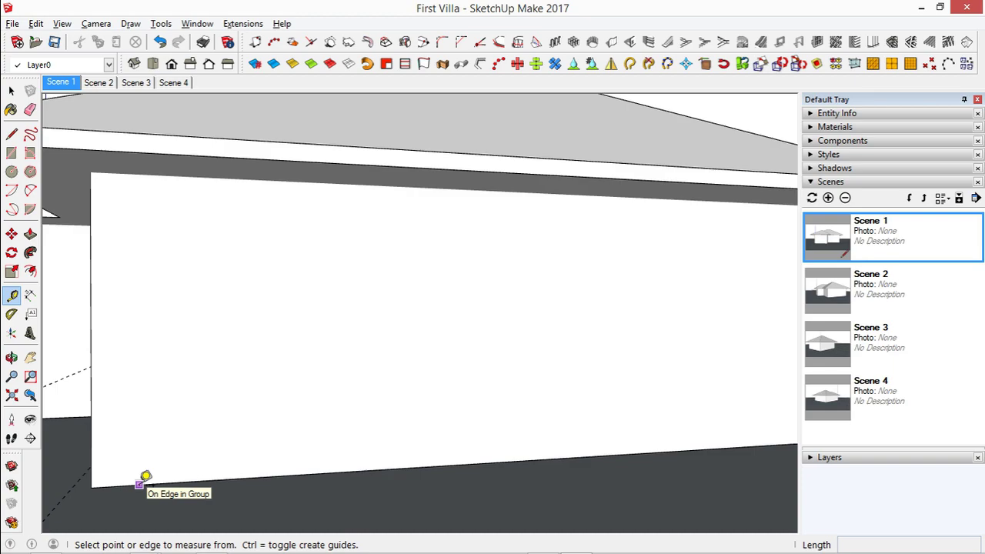
left_click(139, 483)
type("1100")
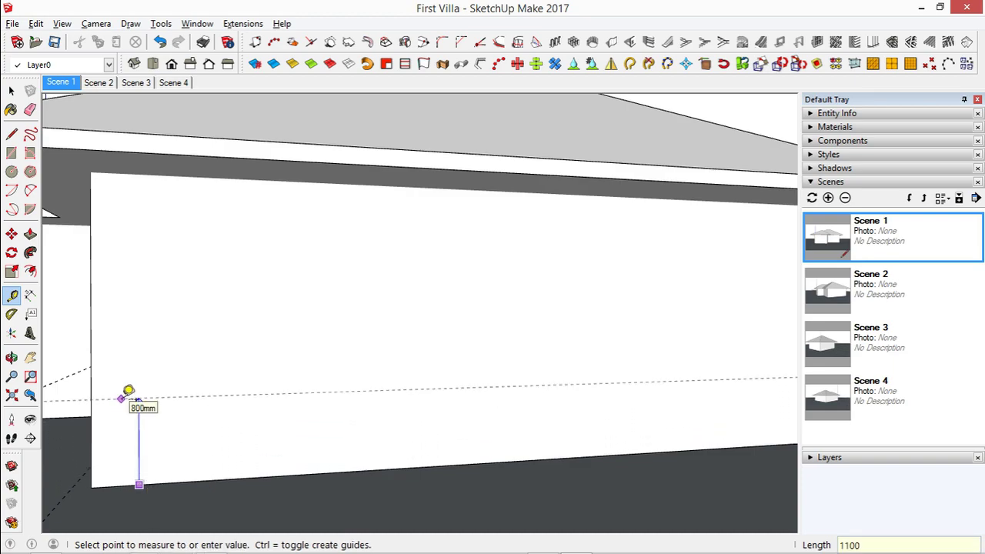
key("Return")
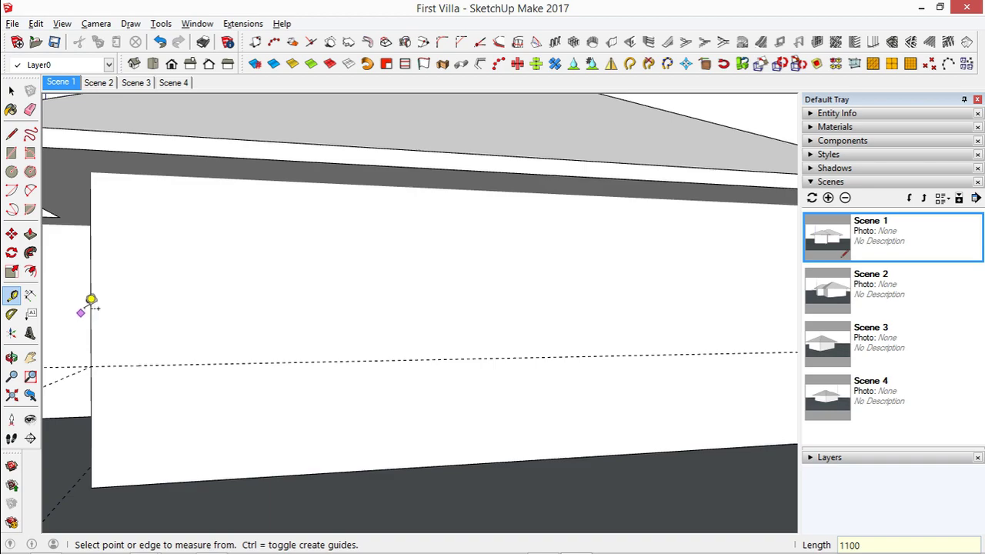
left_click(90, 307)
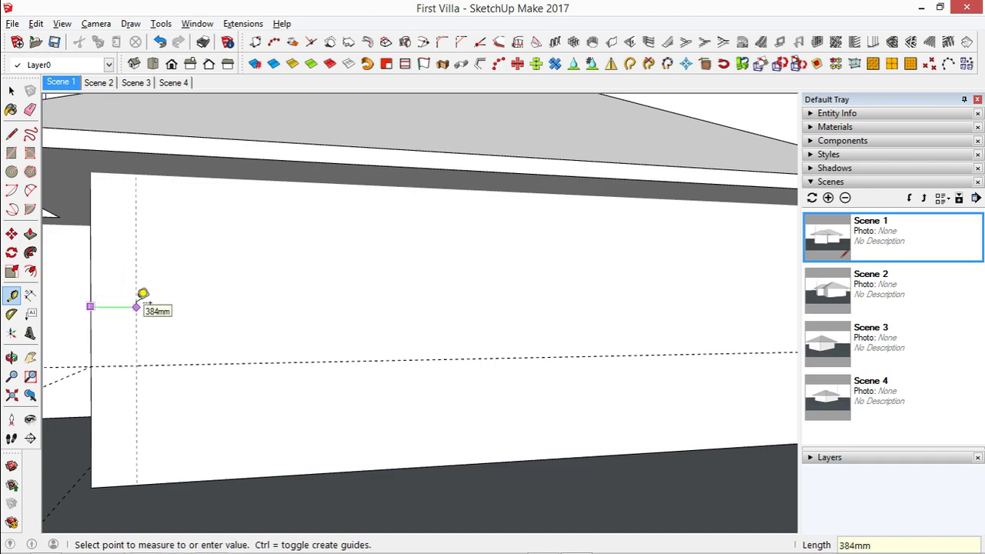
type("650")
key("Return")
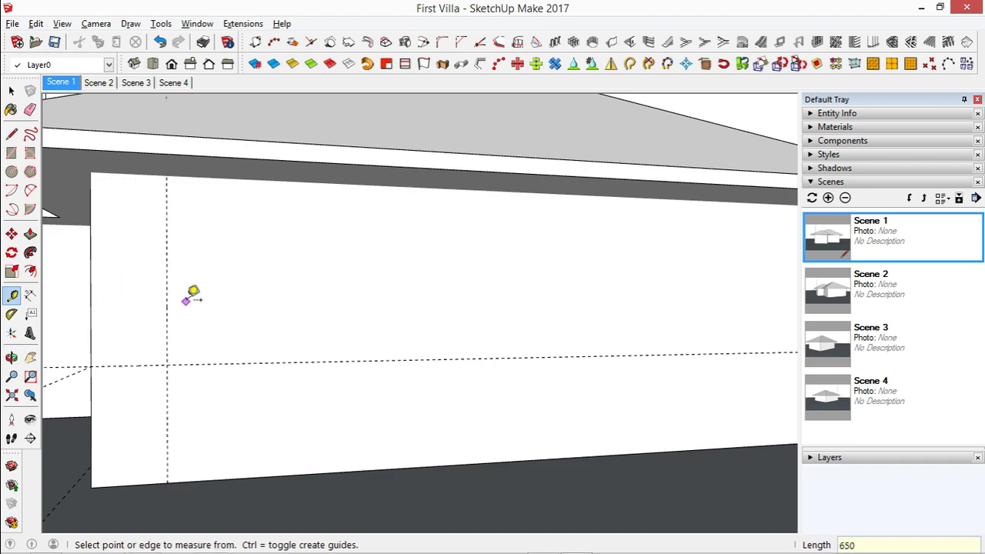
Add vertical guides 800, 900 and 800 mm further along the wall
left_click(167, 300)
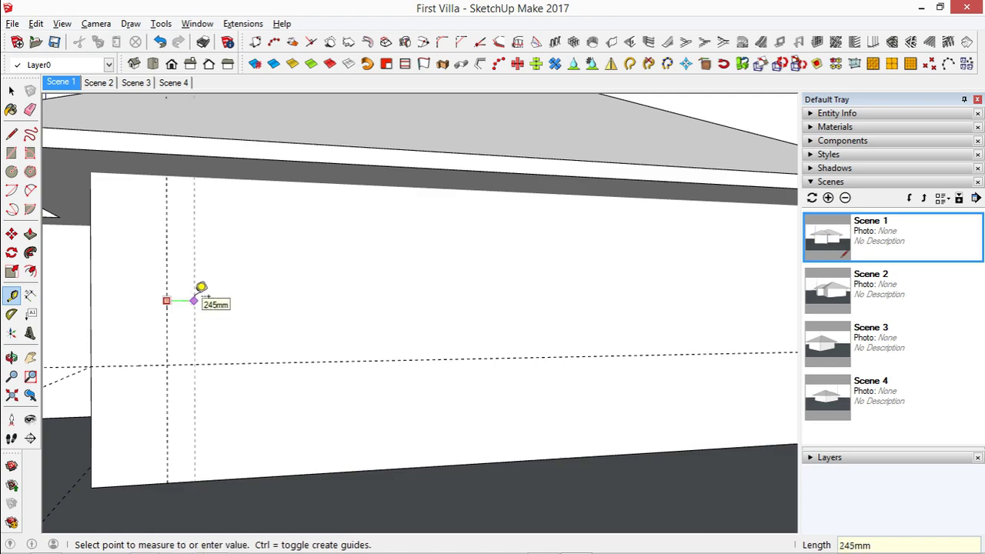
type("800")
key("Return")
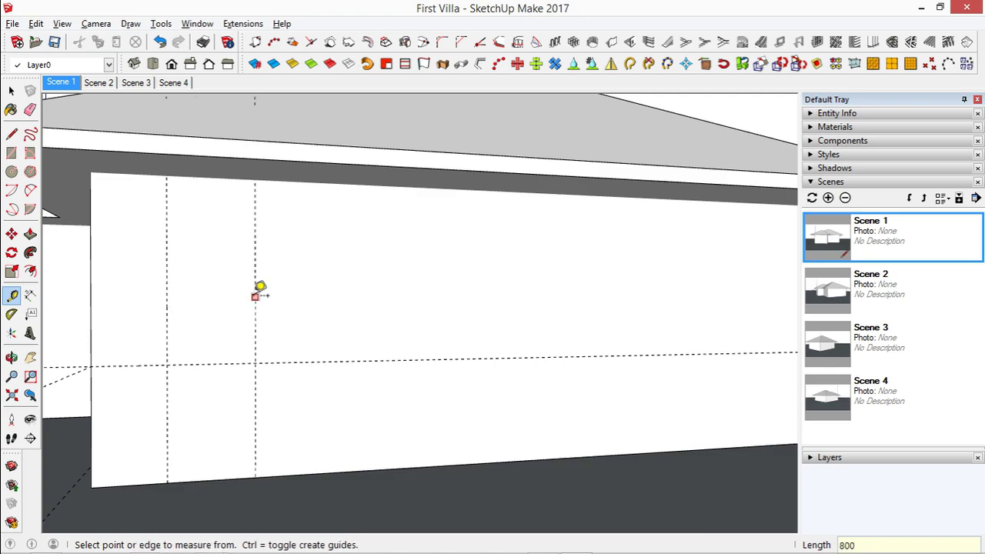
left_click(255, 297)
type("900")
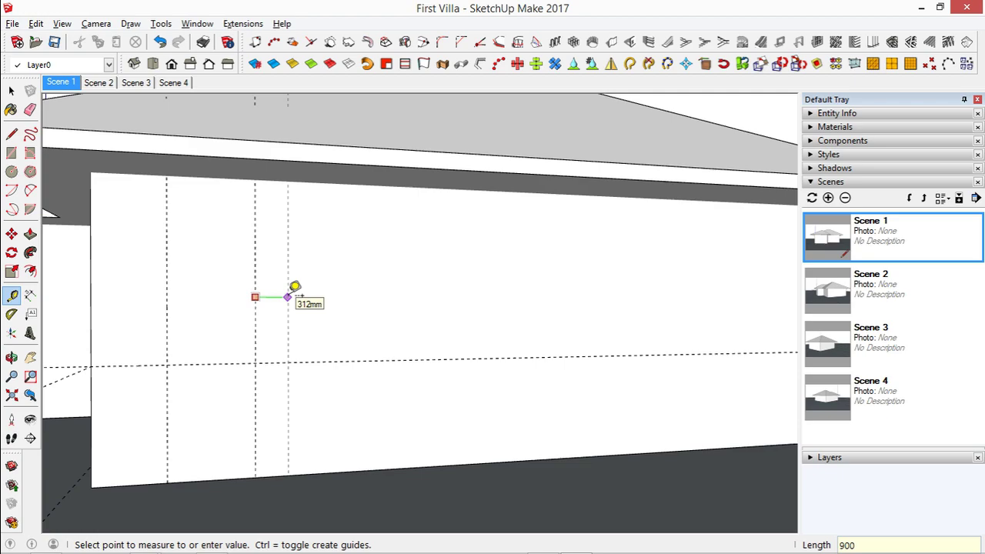
key("Return")
left_click(347, 278)
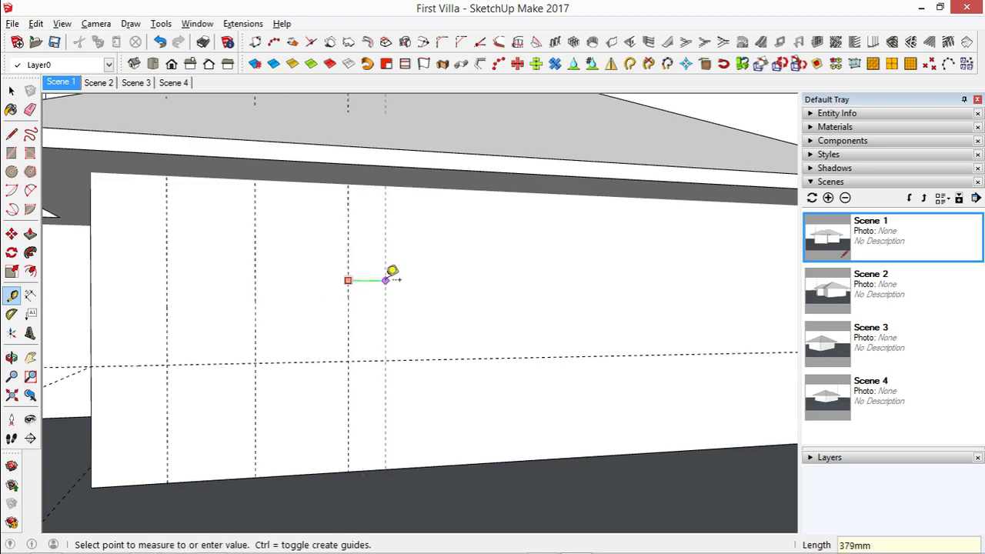
type("800")
key("Return")
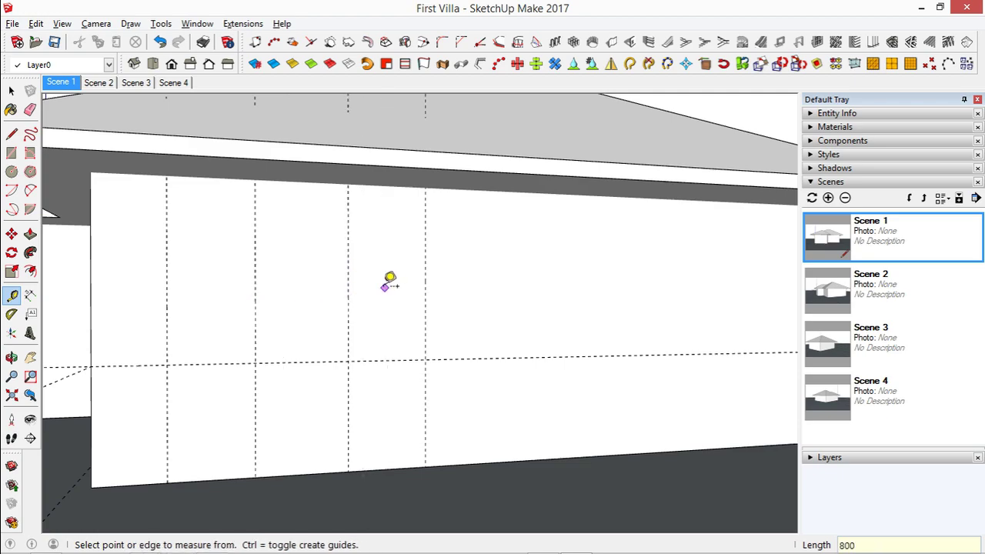
Add the last vertical guides, 1000 mm and 800 mm further along
left_click(424, 290)
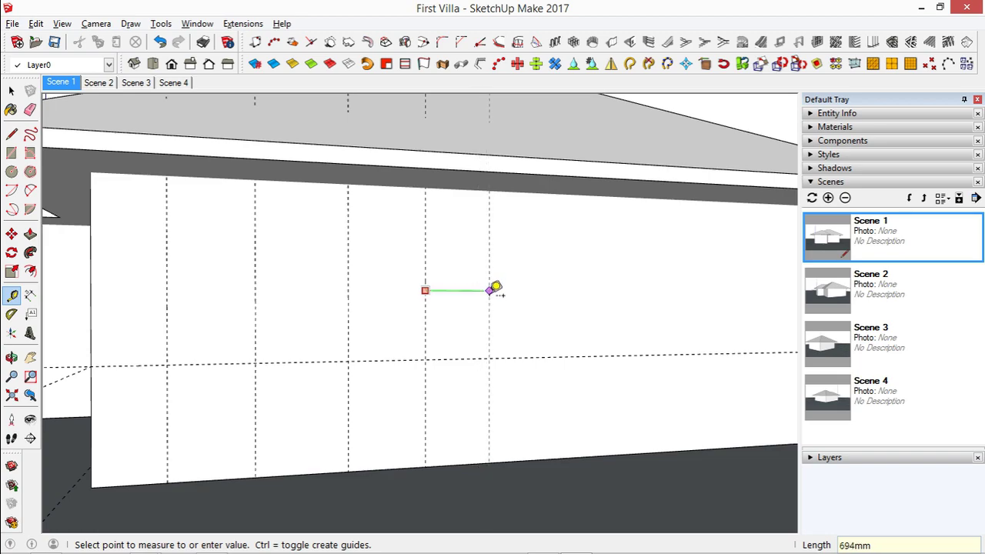
type("1000")
key("Return")
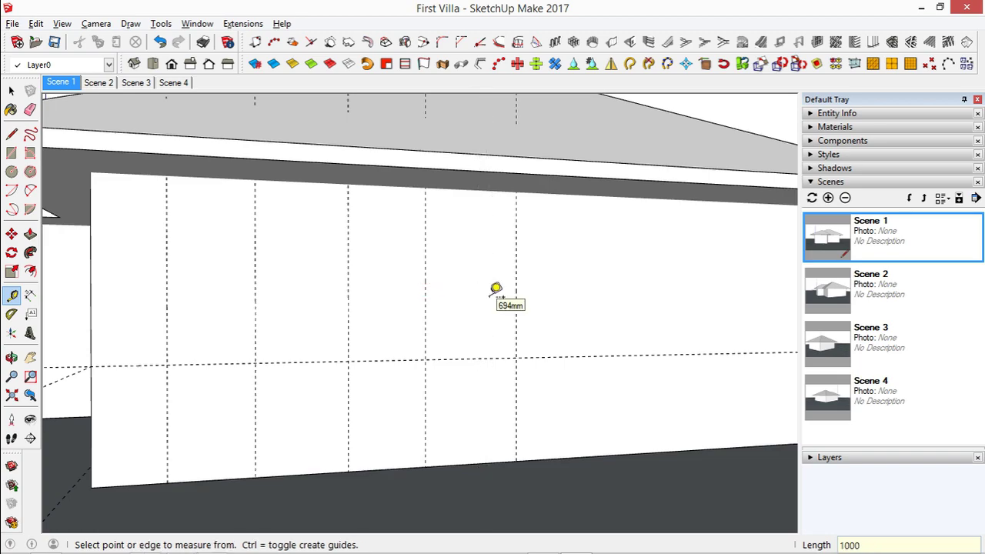
left_click(515, 293)
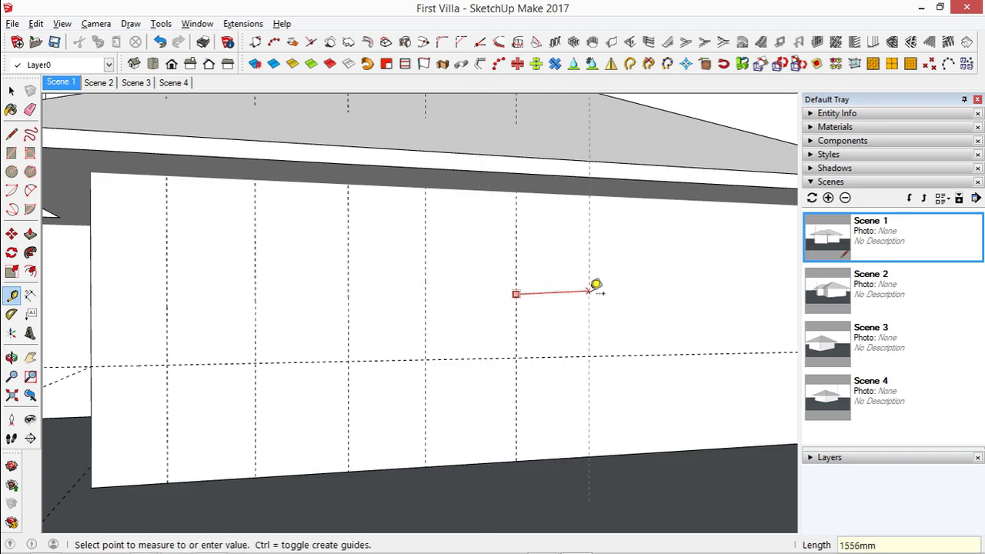
type("800")
left_click(586, 293)
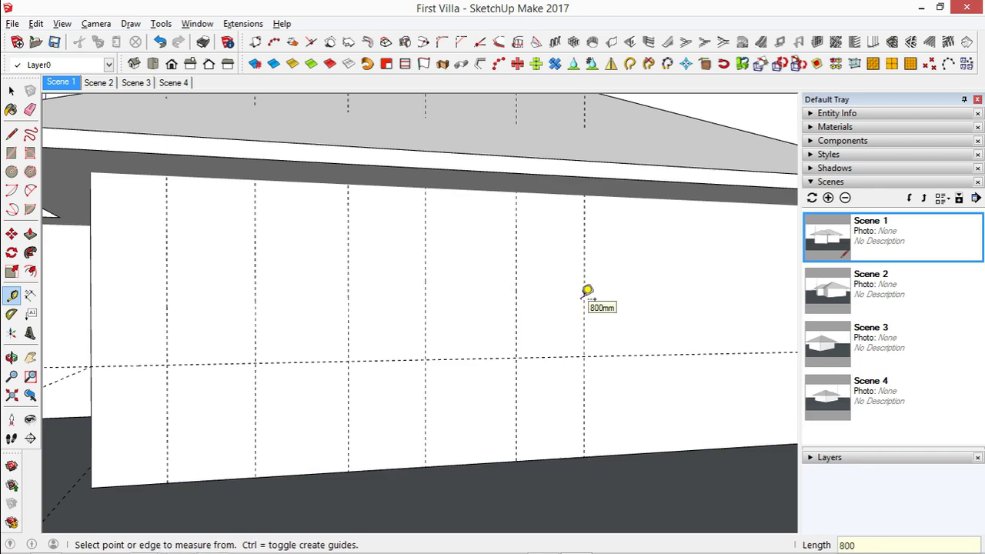
Set the opening width to 800 mm and cut windows in the left, middle and right bays
left_click(630, 41)
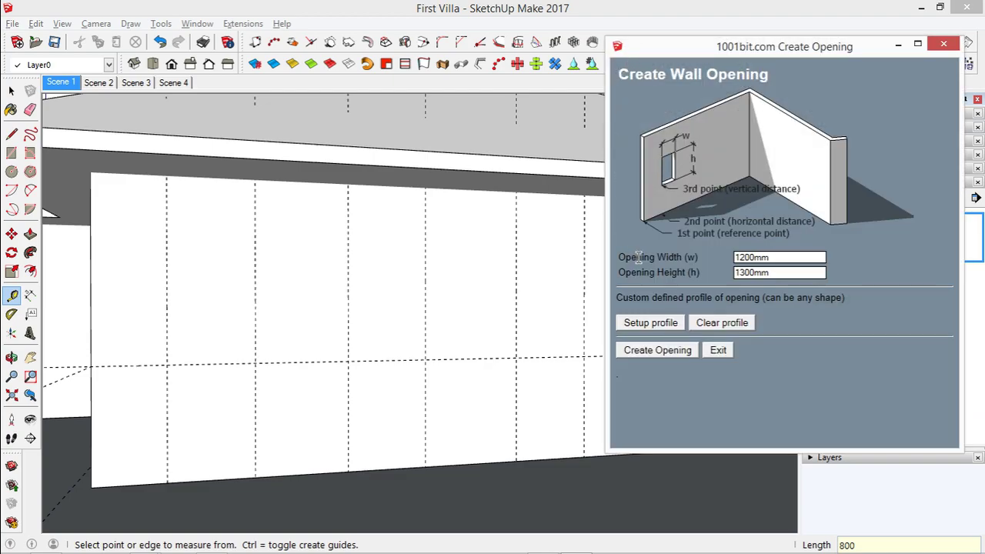
double_click(783, 257)
type("800")
key("Tab")
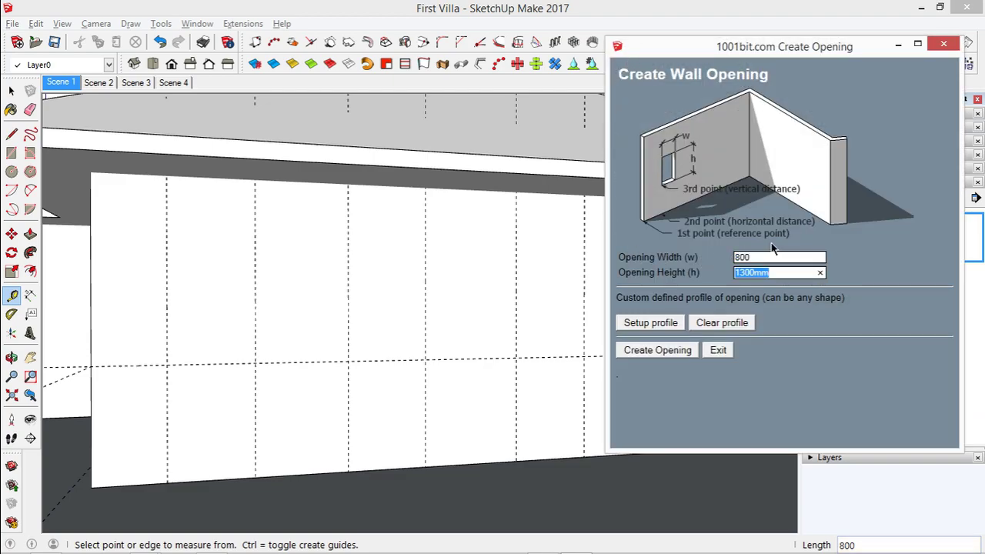
left_click(685, 351)
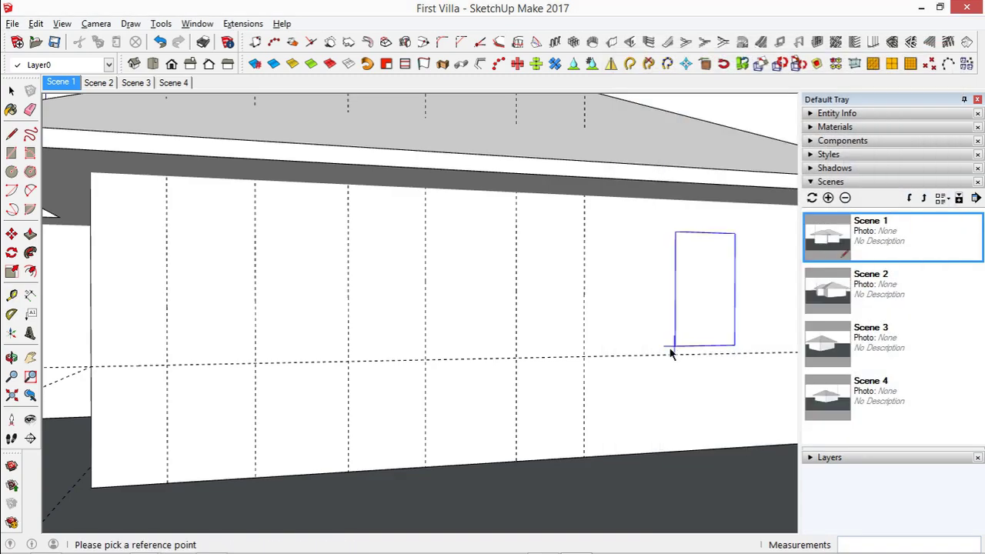
left_click(166, 368)
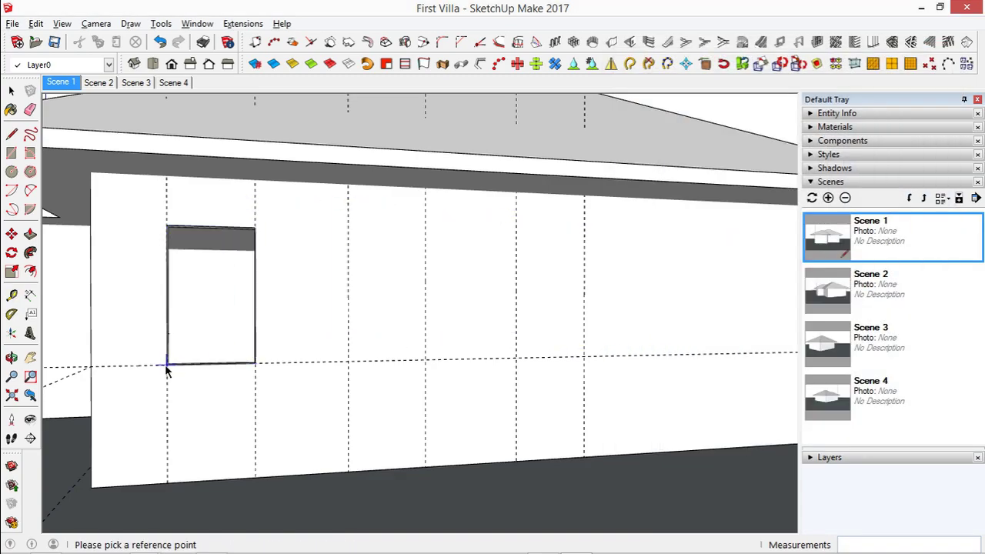
left_click(349, 362)
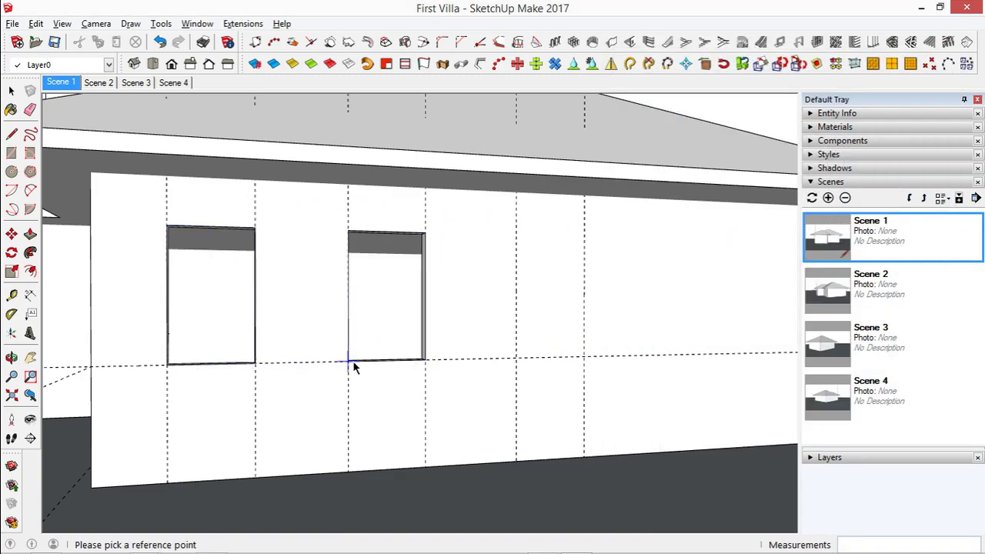
left_click(516, 360)
mouse_move(516, 359)
middle_mouse_down()
mouse_move(708, 329)
mouse_move(220, 334)
middle_mouse_up()
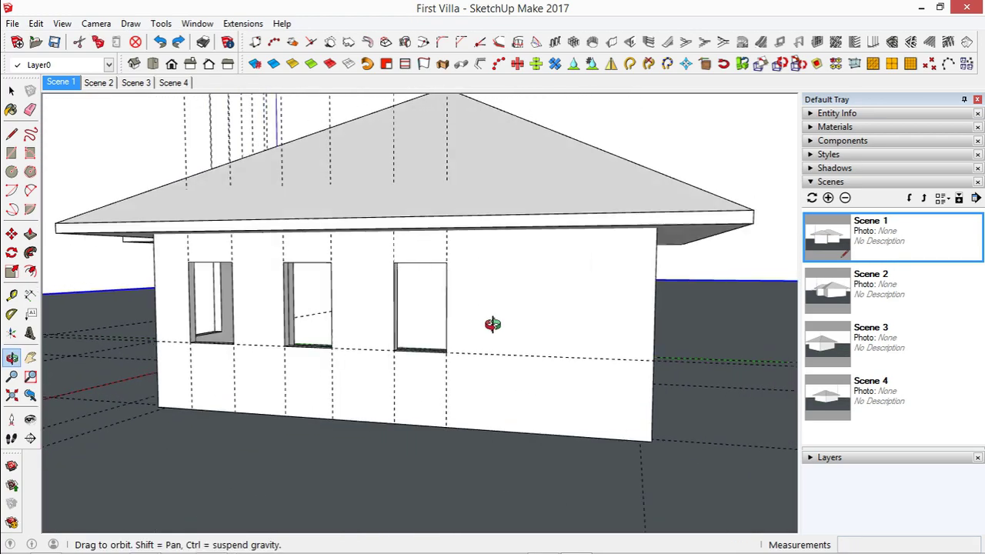
Add horizontal guides 200 mm and 1100 mm above the wall's base
key("space")
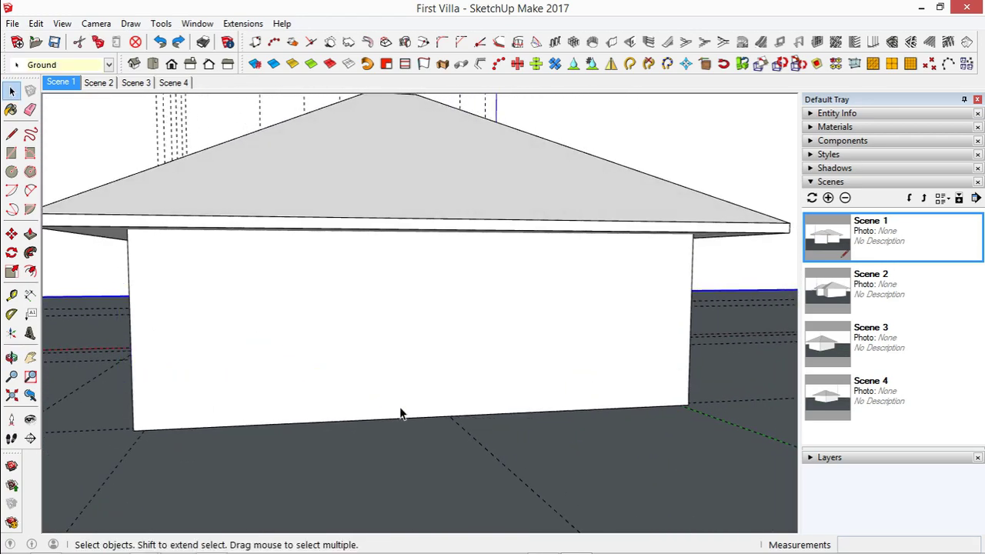
key("t")
left_click(420, 415)
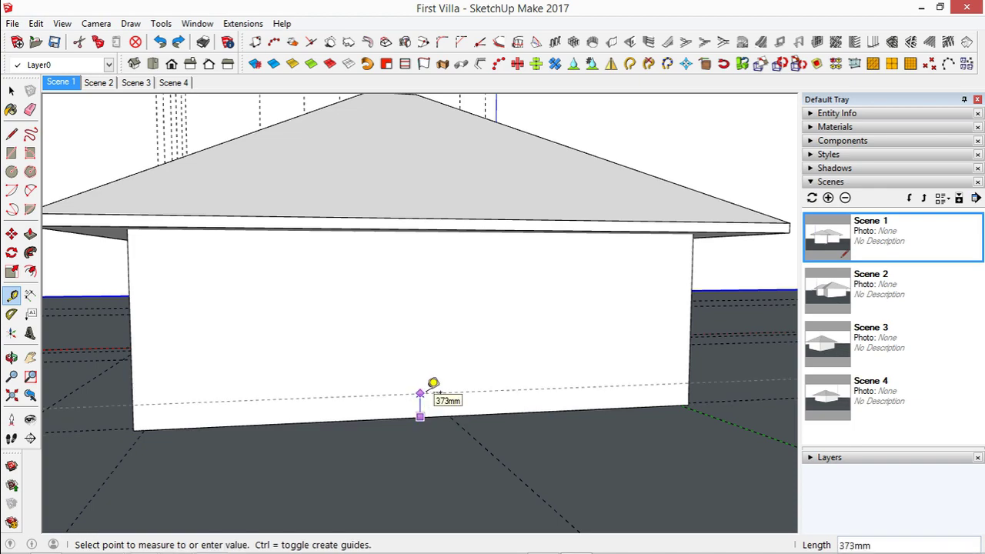
type("200")
key("Return")
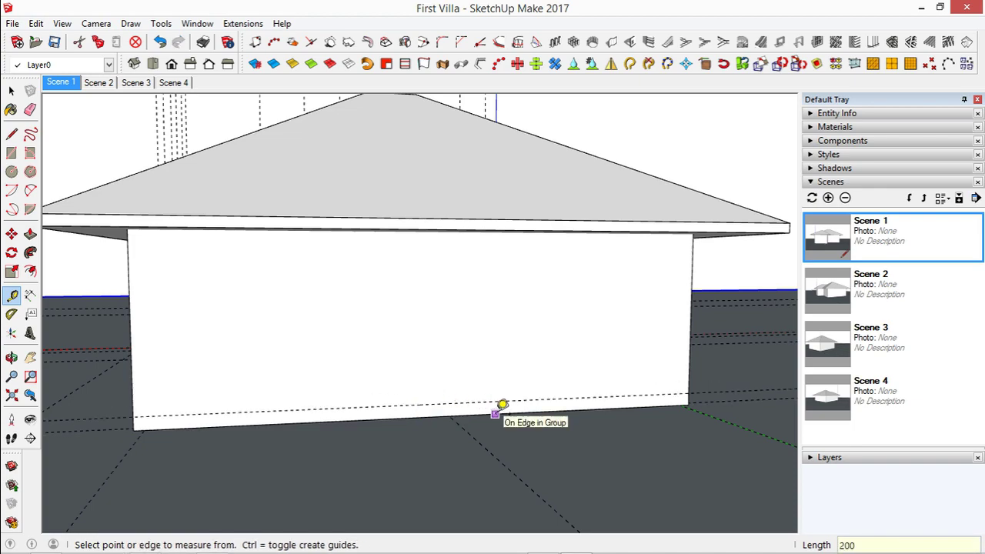
left_click(494, 414)
type("11")
key("Return")
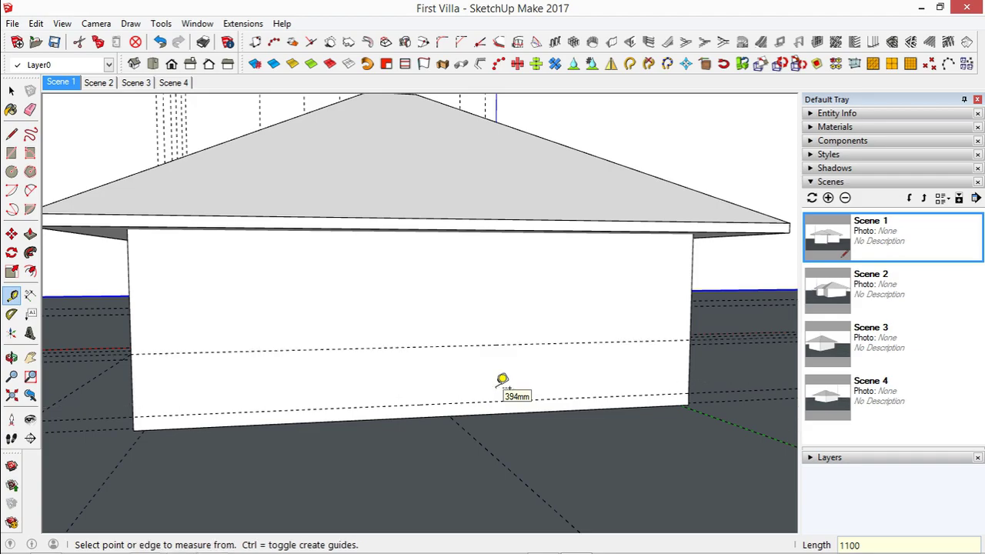
Add vertical guides 600, 800 and 450 mm in from the wall's right edge
left_click(690, 297)
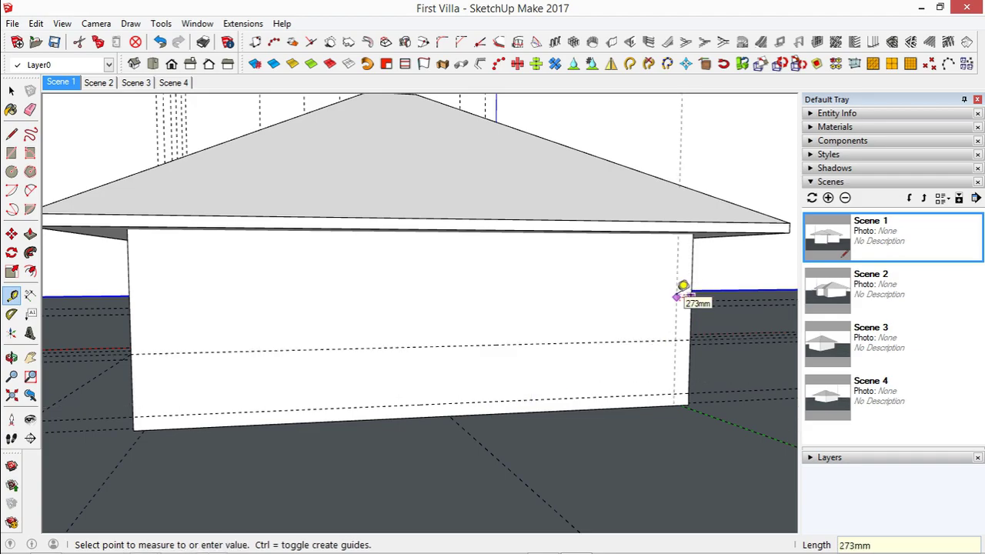
type("600")
key("Return")
left_click(659, 291)
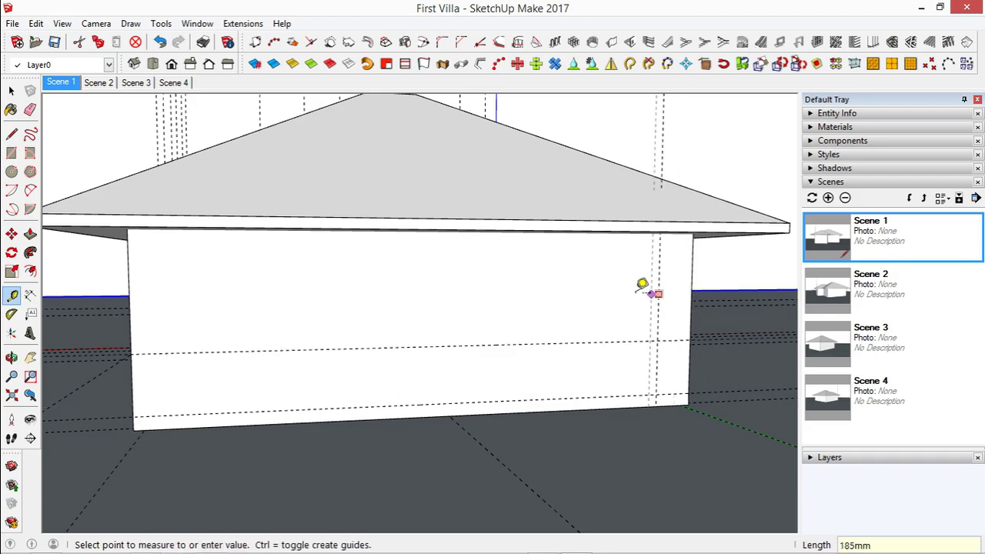
type("800")
key("Return")
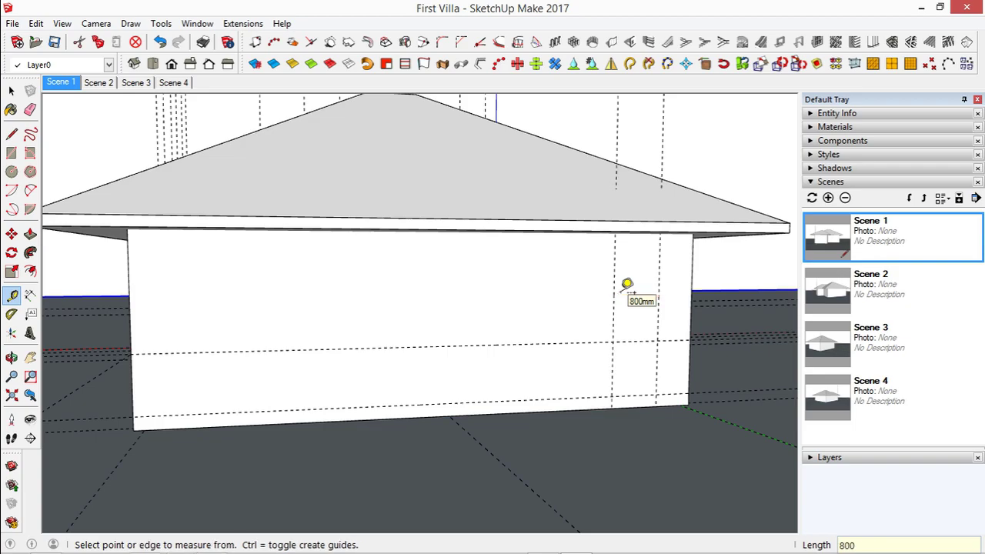
left_click(616, 284)
type("450")
key("Return")
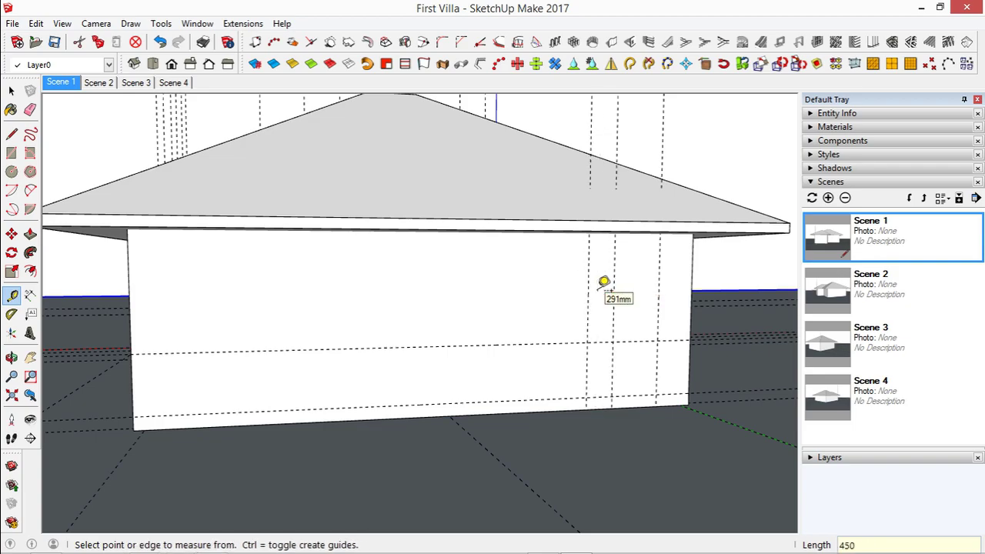
Add vertical guides 800 and 850 mm further left, then reopen the wall-opening settings
left_click(590, 281)
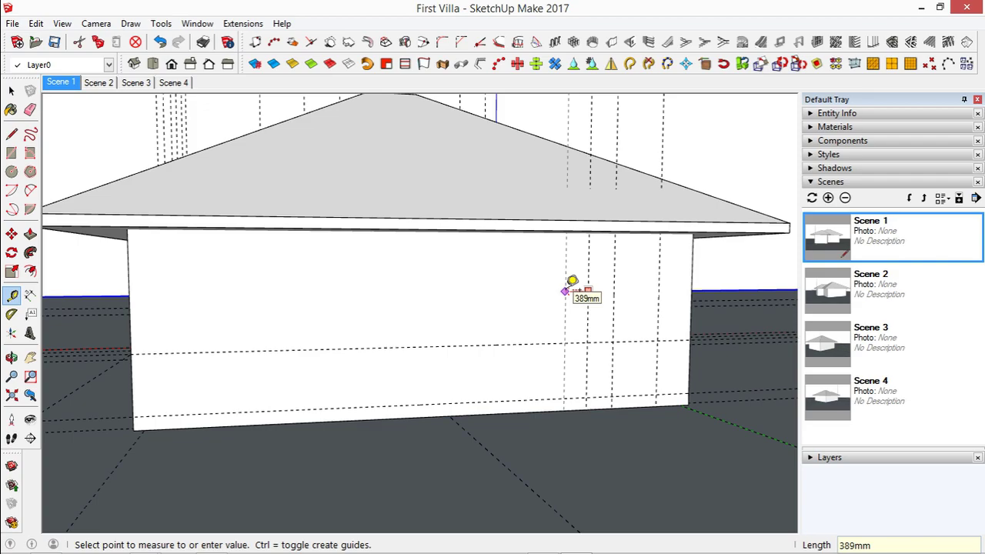
type("800")
key("Return")
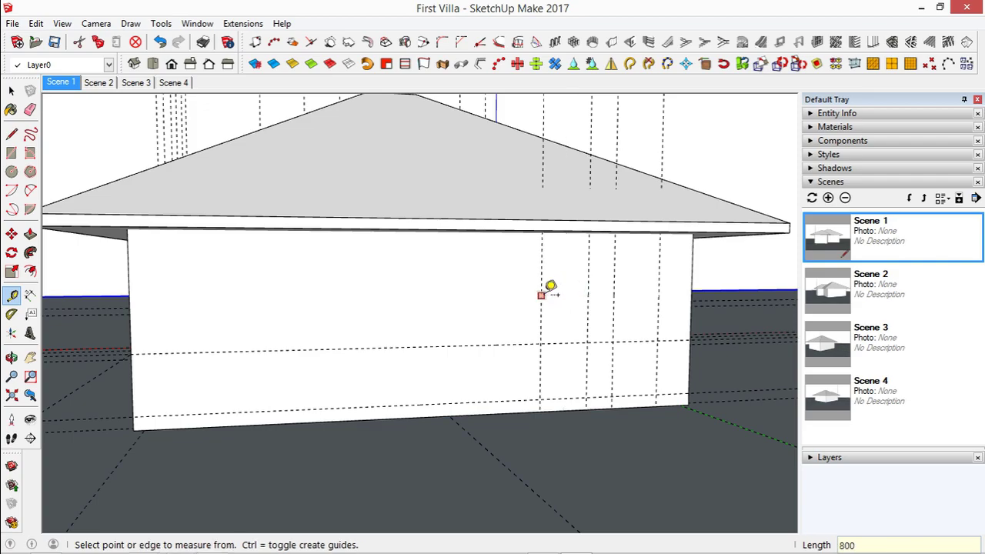
left_click(542, 295)
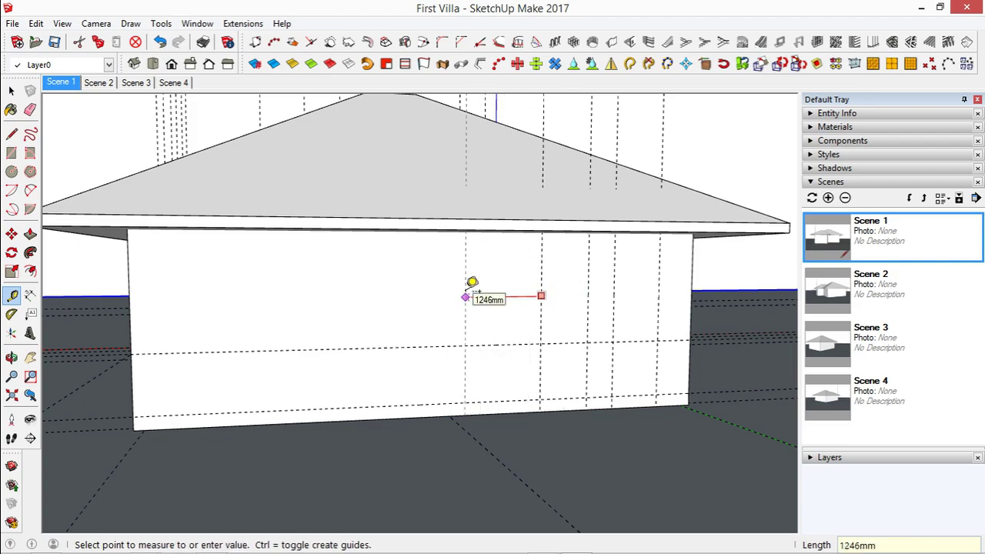
type("1650")
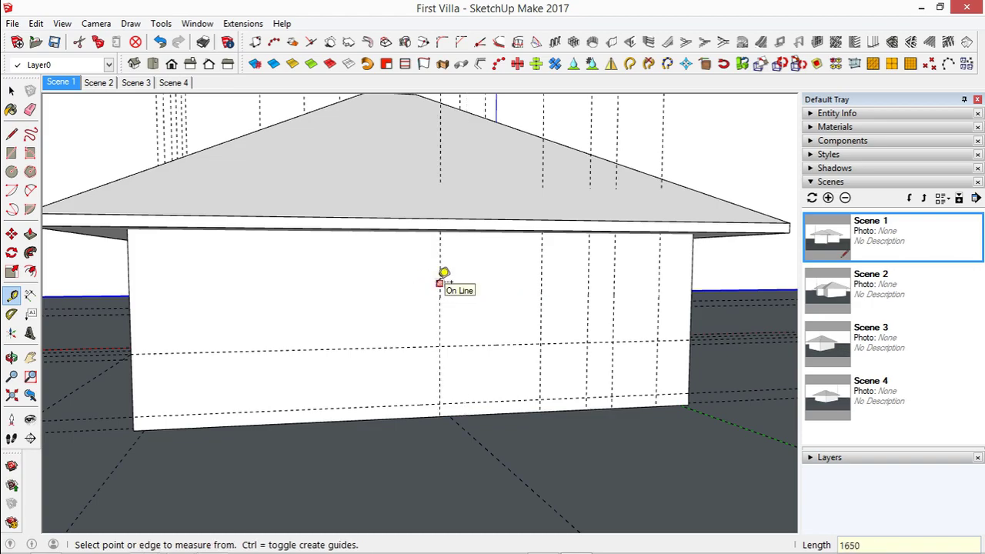
left_click(439, 283)
type("850")
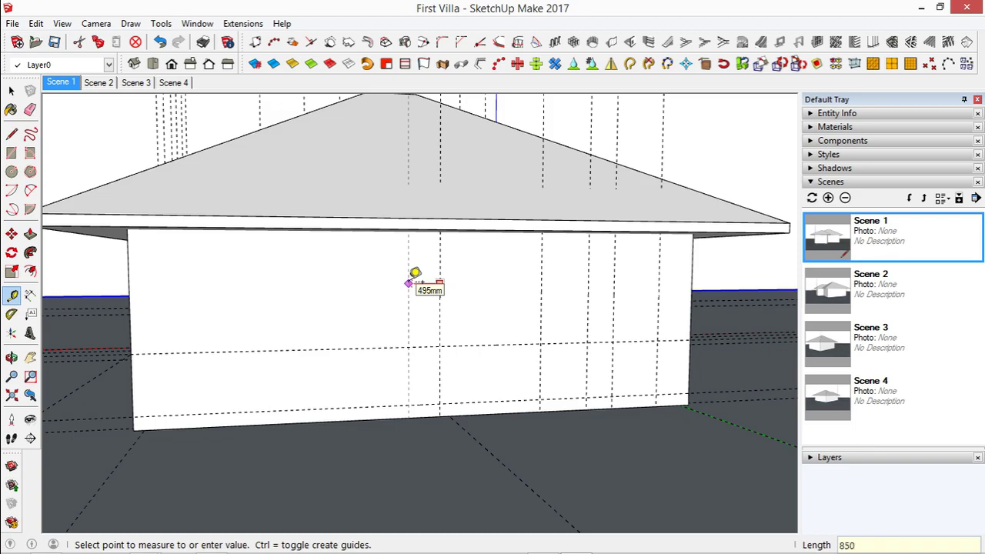
key("Return")
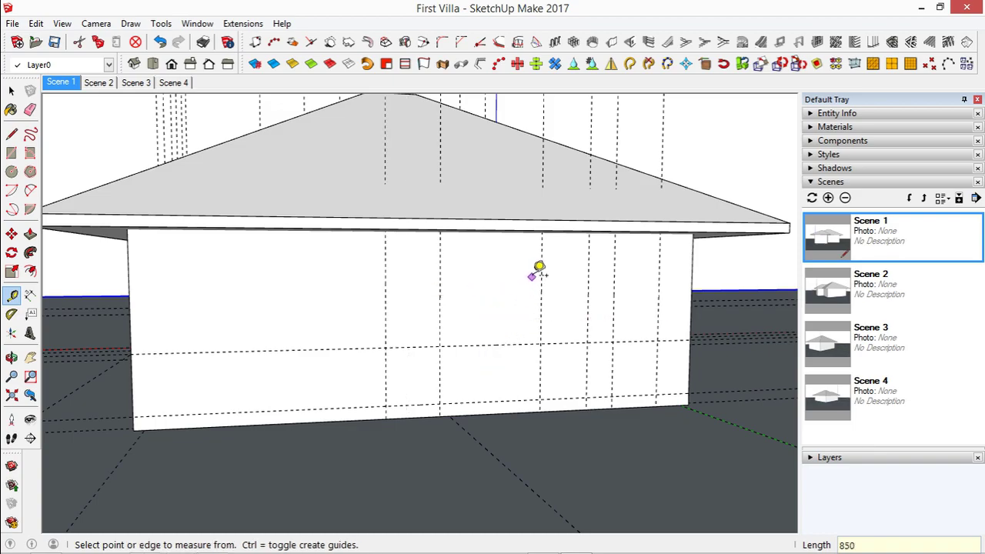
key("space")
left_click(629, 42)
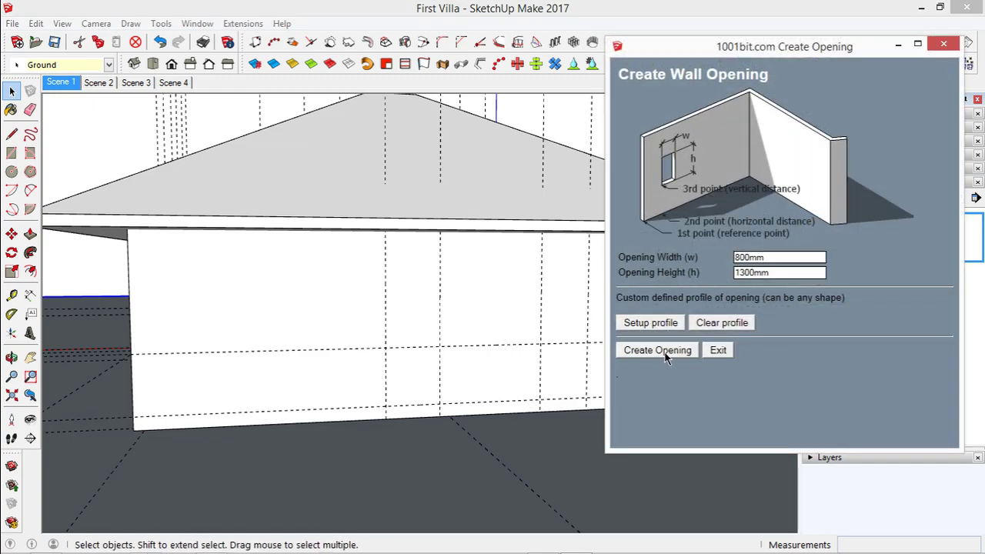
Cut two 800 × 1300 mm window openings near the wall's right end
left_click(658, 350)
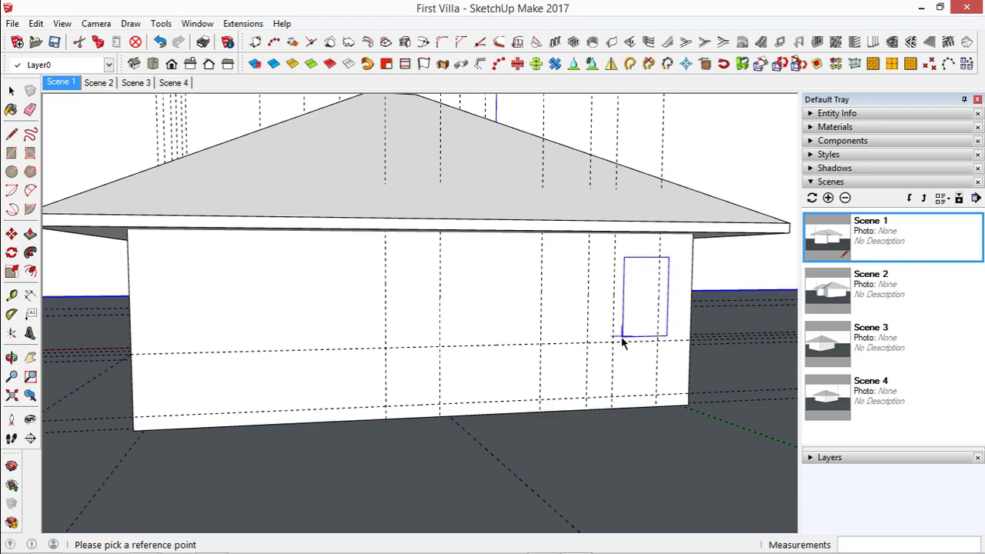
left_click(613, 344)
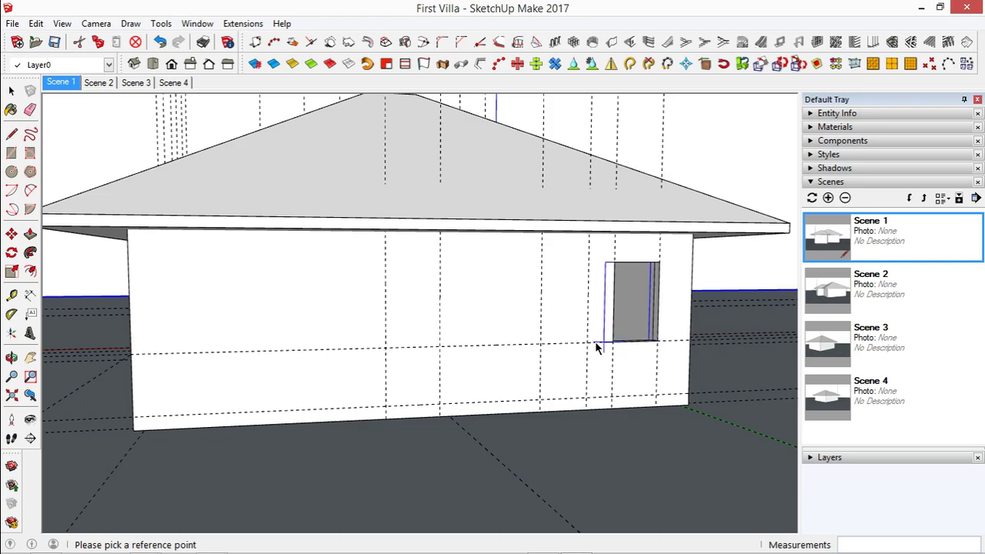
left_click(543, 344)
key("space")
Cut an 850 × 2200 mm door between the central guides, then orbit to the villa's corner
left_click(629, 41)
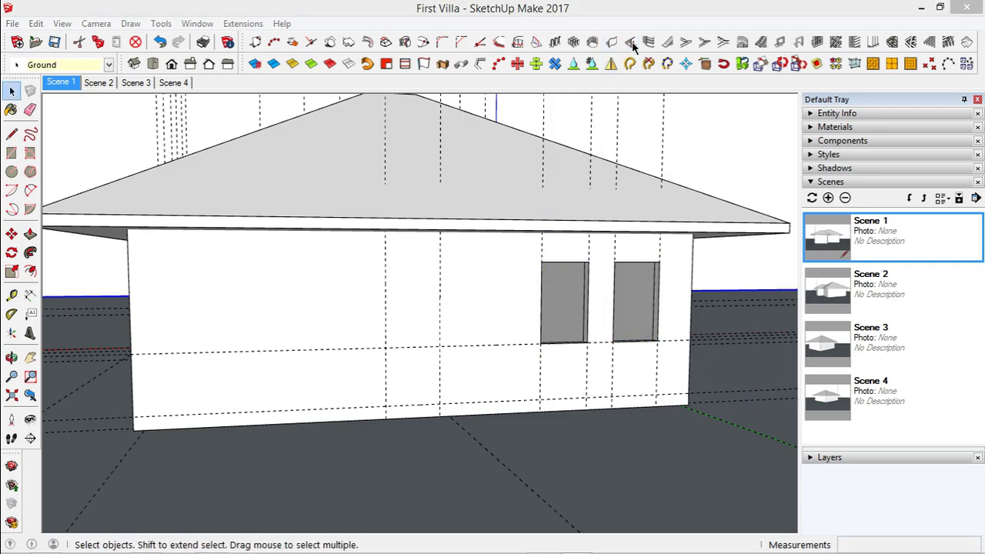
double_click(773, 257)
type("85")
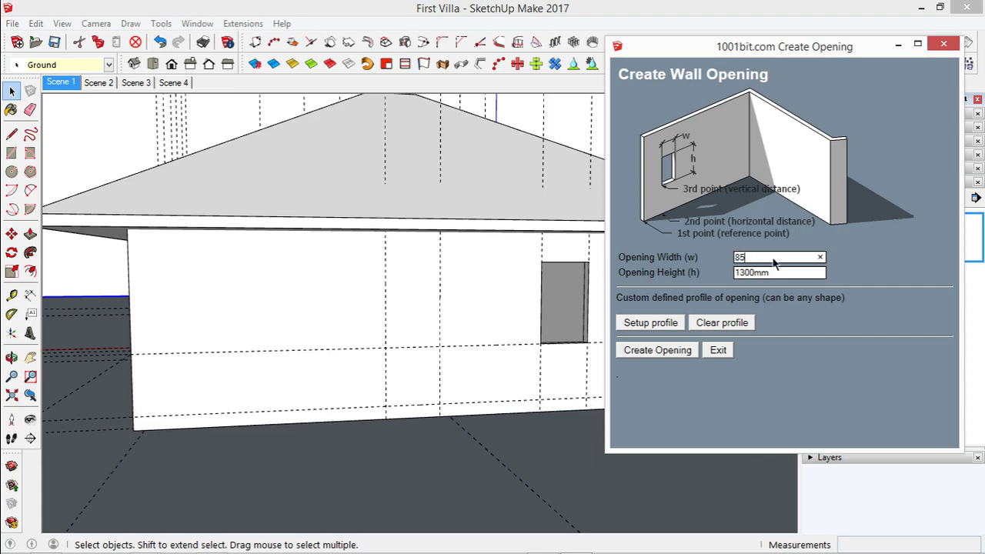
type("0")
key("Tab")
type("220")
left_click(659, 351)
left_click(387, 414)
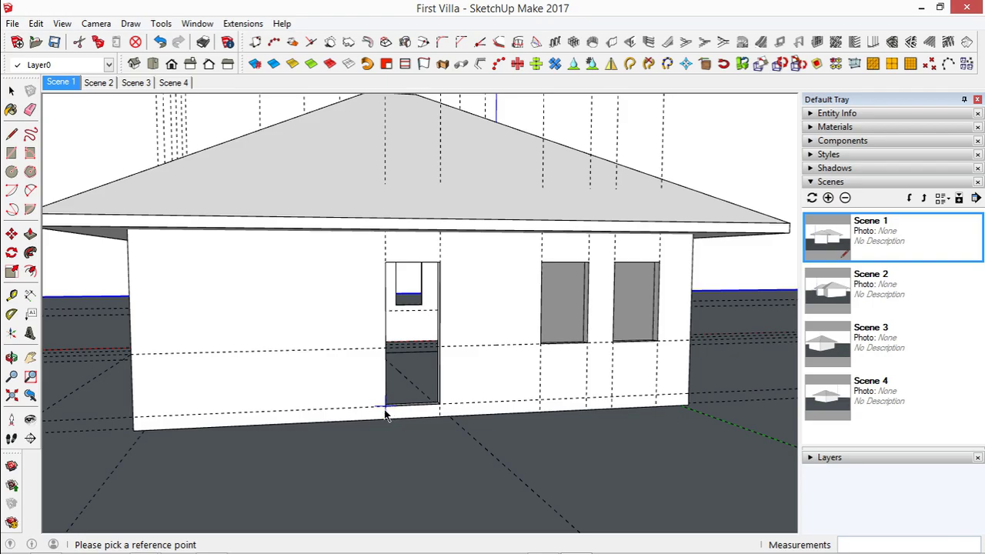
middle_click_drag(260, 395, 808, 385)
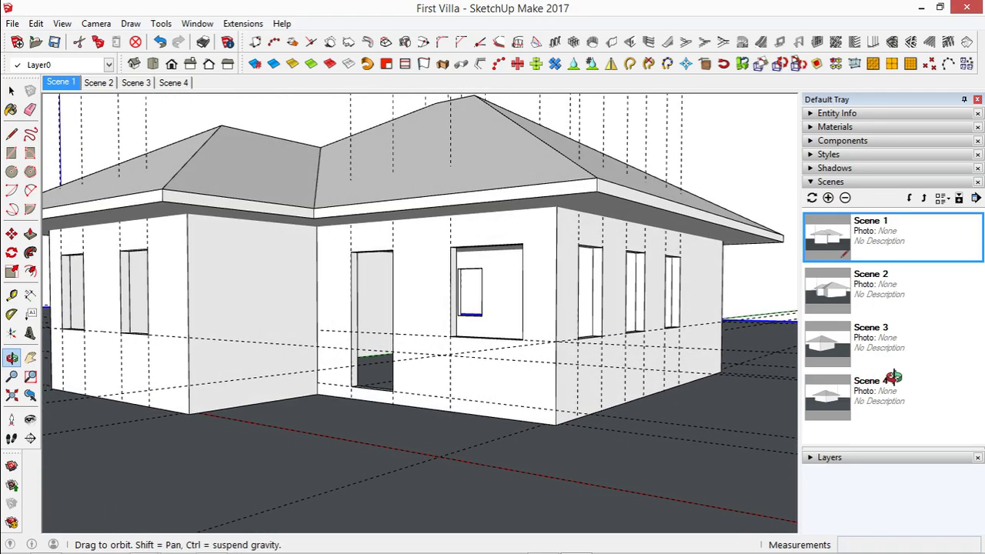